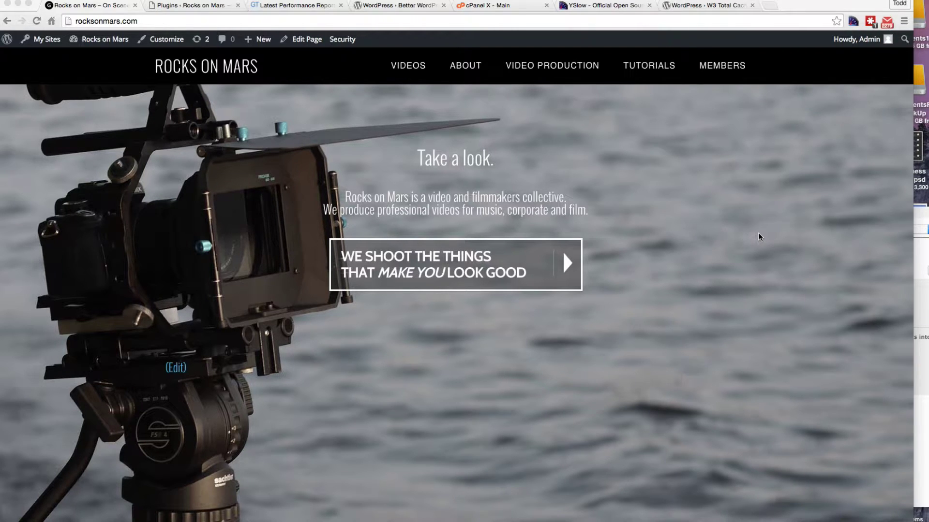
Look over the W3 Total Cache and Better WordPress Minify plugin pages, then return to Rocks on Mars
click(724, 6)
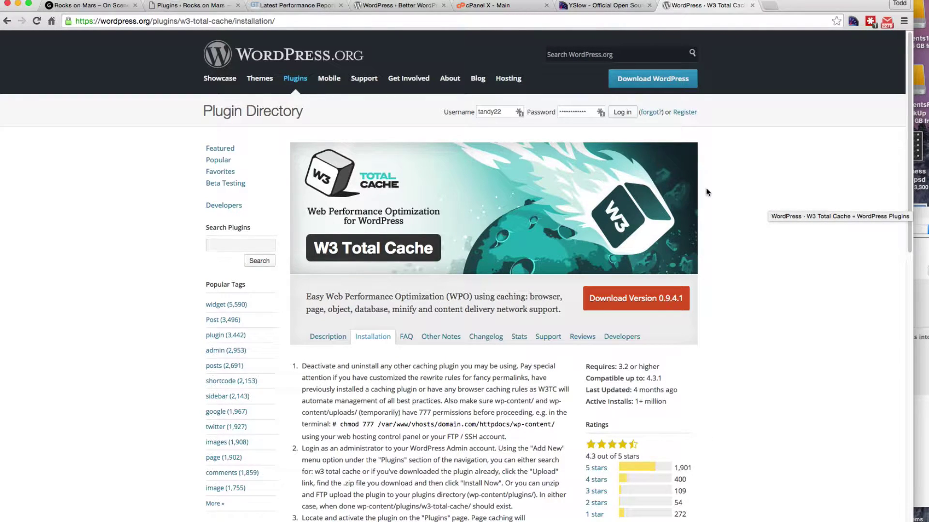
key(super+4)
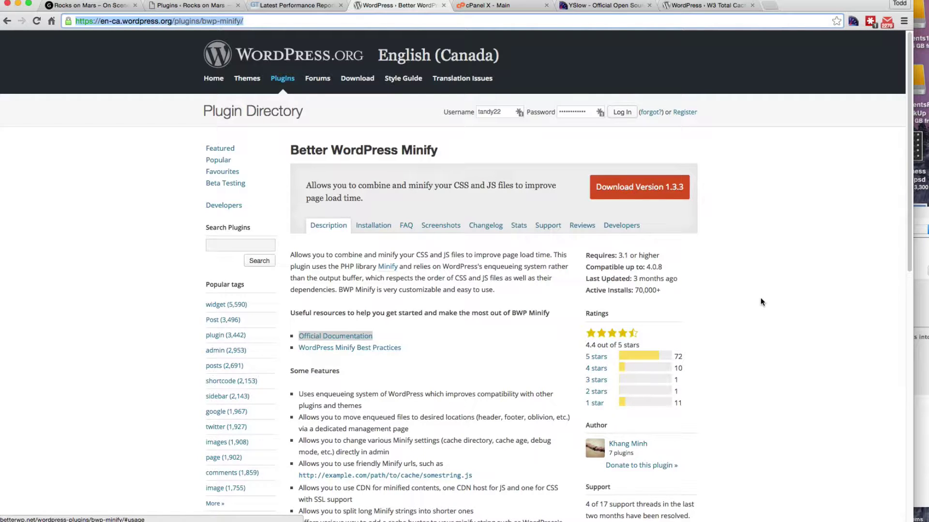
click(94, 6)
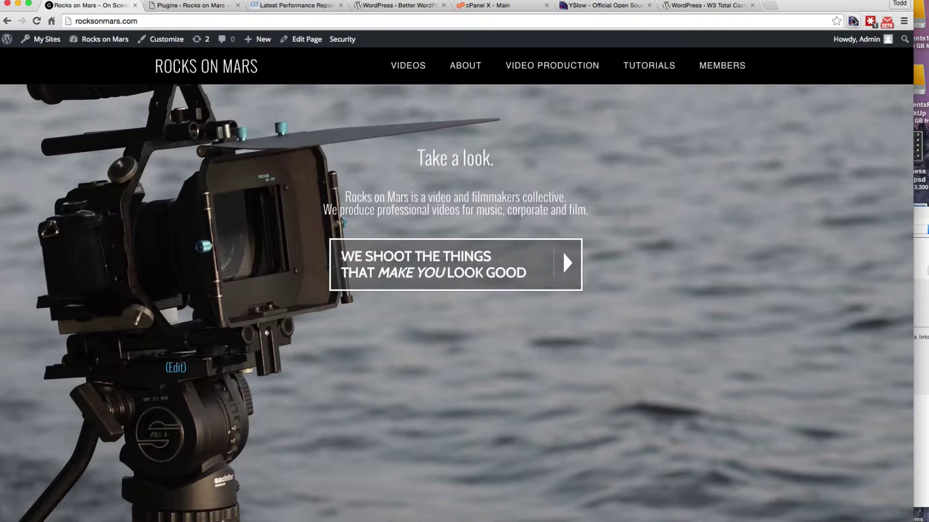
Launch YSlow on the Rocks on Mars homepage and move its panel higher on screen
click(613, 7)
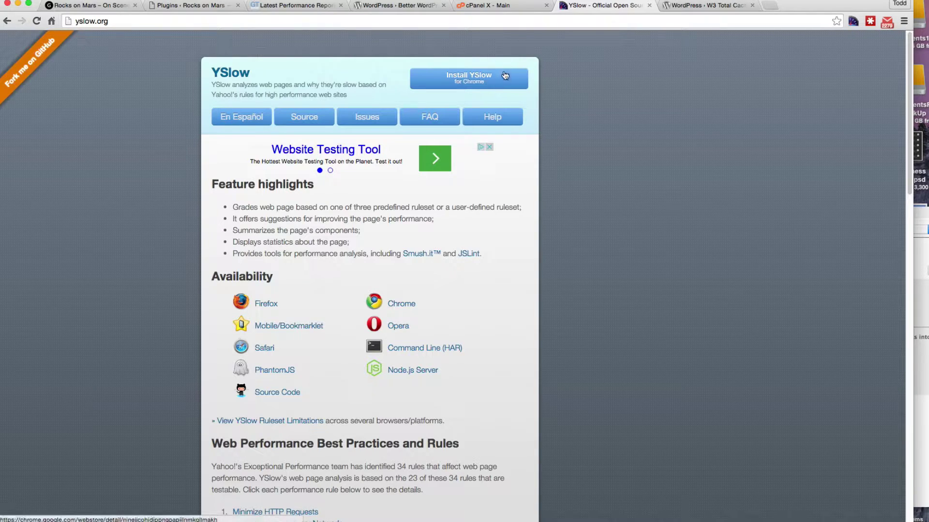
click(82, 6)
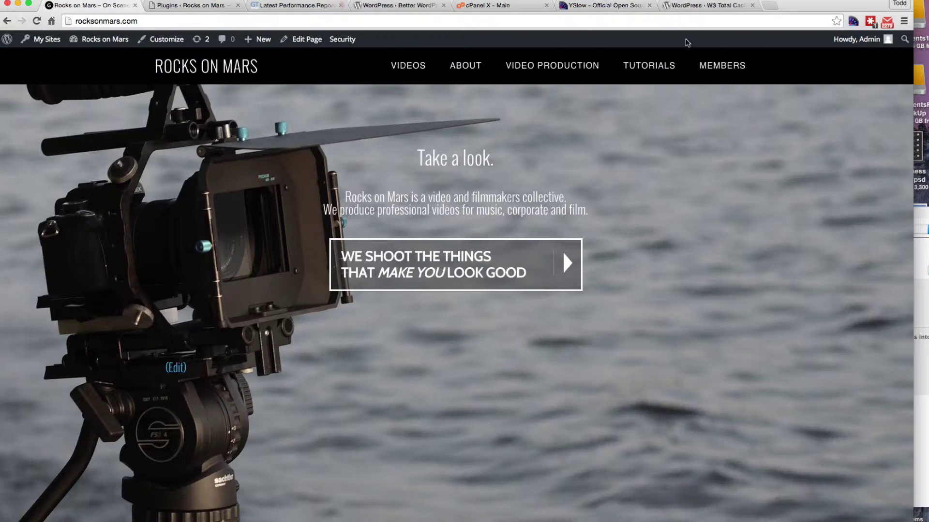
click(854, 21)
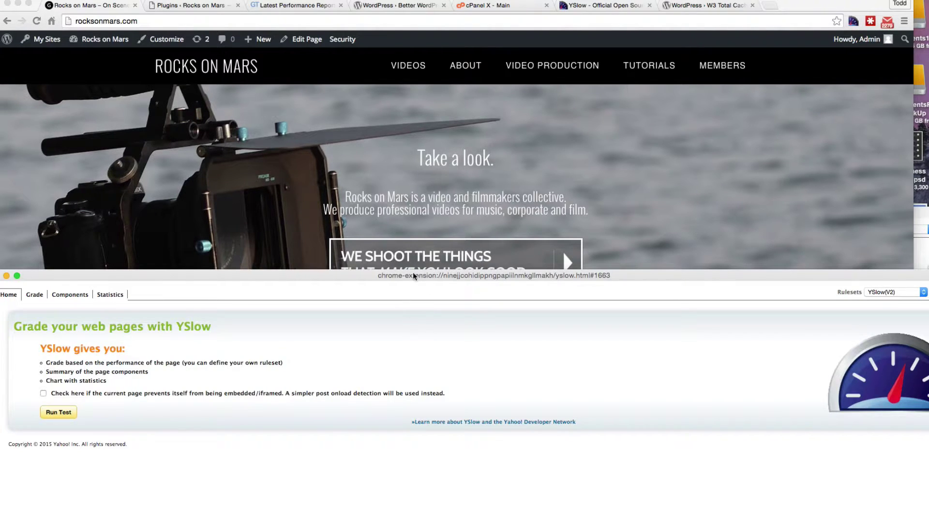
drag(413, 275, 425, 219)
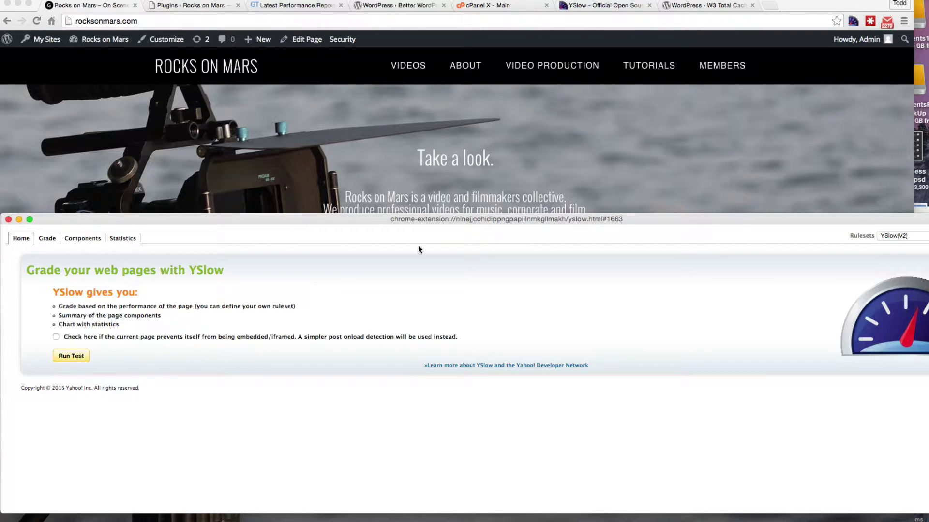
Run the YSlow test and review Grade D, components and statistics (33 requests, 621.0K empty cache)
click(68, 356)
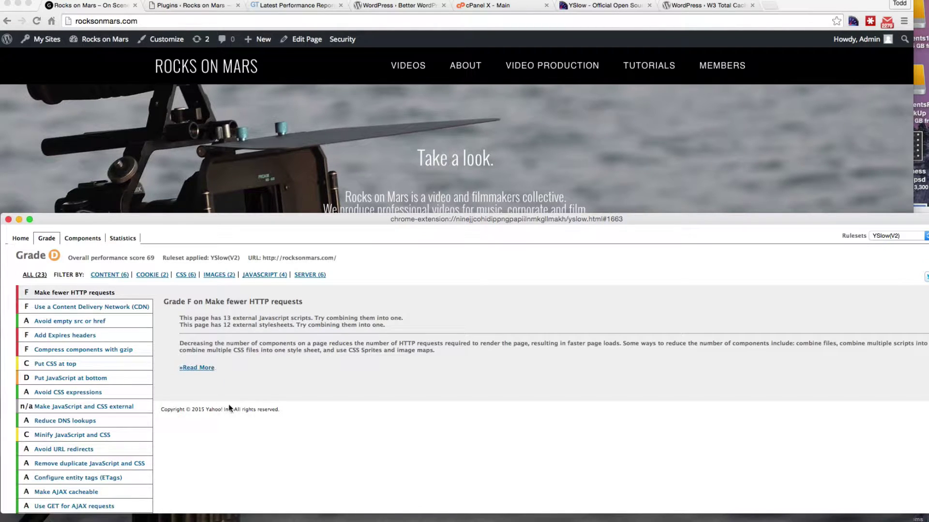
scroll(164, 388, down, 3)
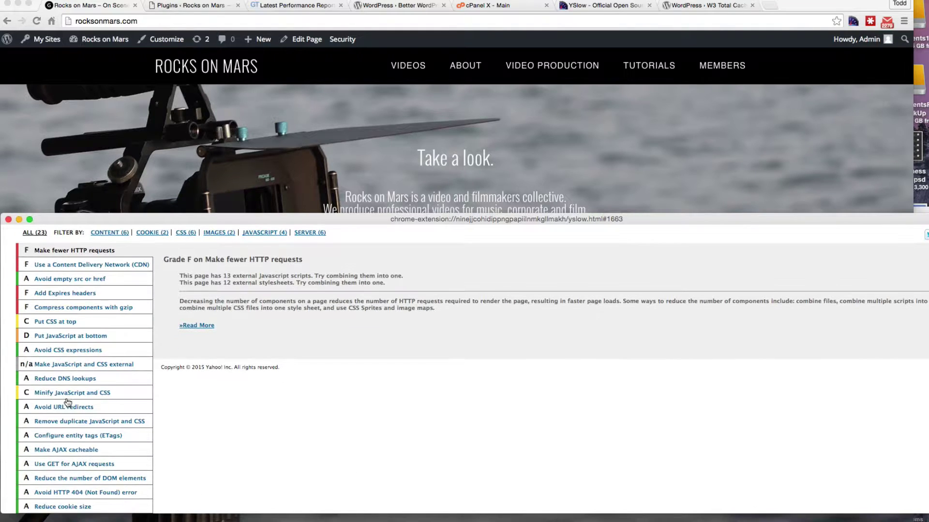
scroll(203, 405, down, 3)
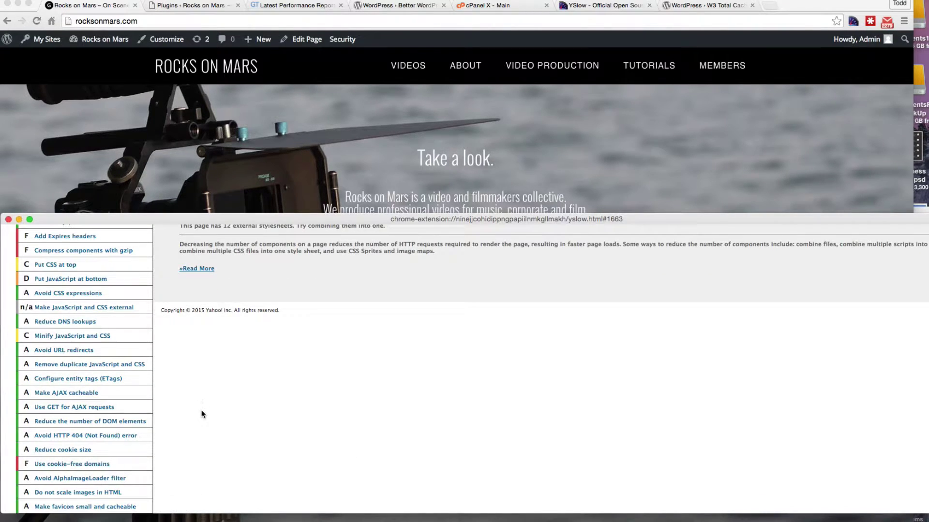
scroll(203, 405, up, 5)
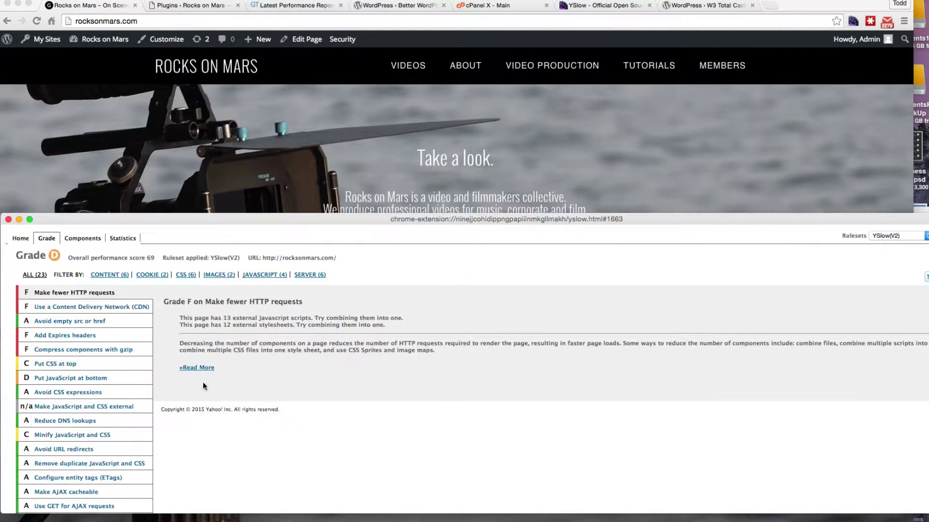
click(81, 240)
click(123, 239)
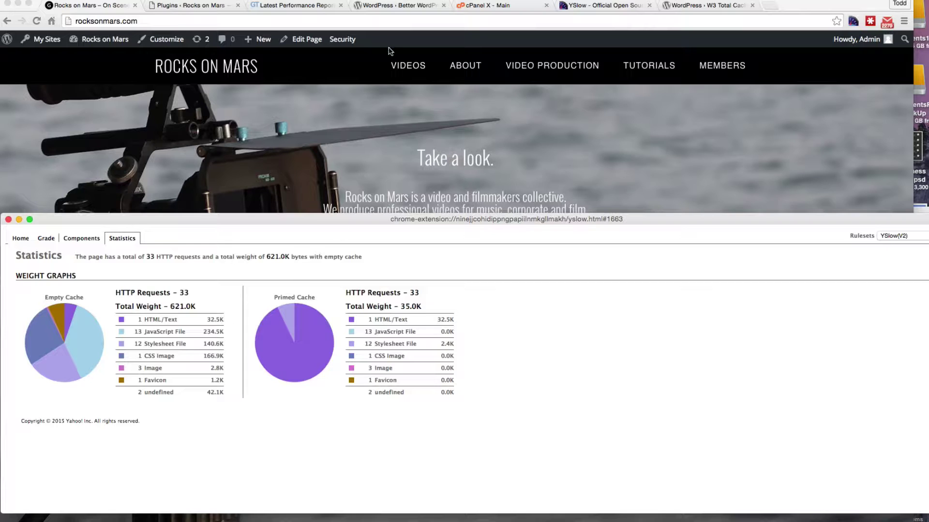
Switch back to the Better WordPress Minify plugin page offering version 1.3.3
click(392, 6)
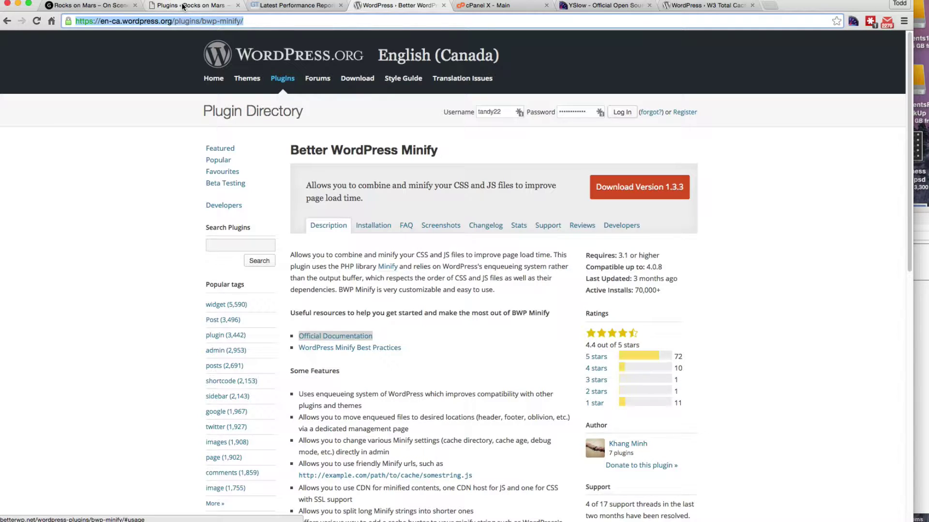
click(484, 5)
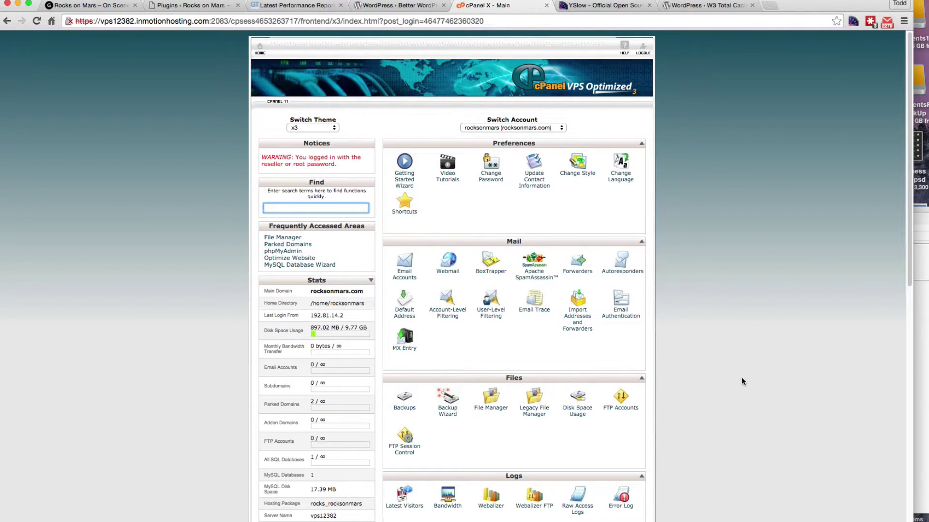
scroll(743, 380, down, 1)
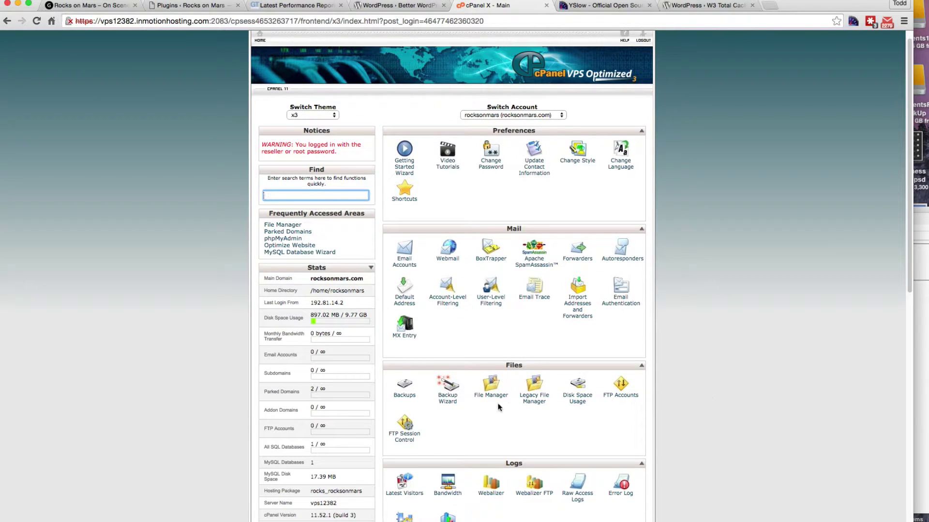
click(486, 395)
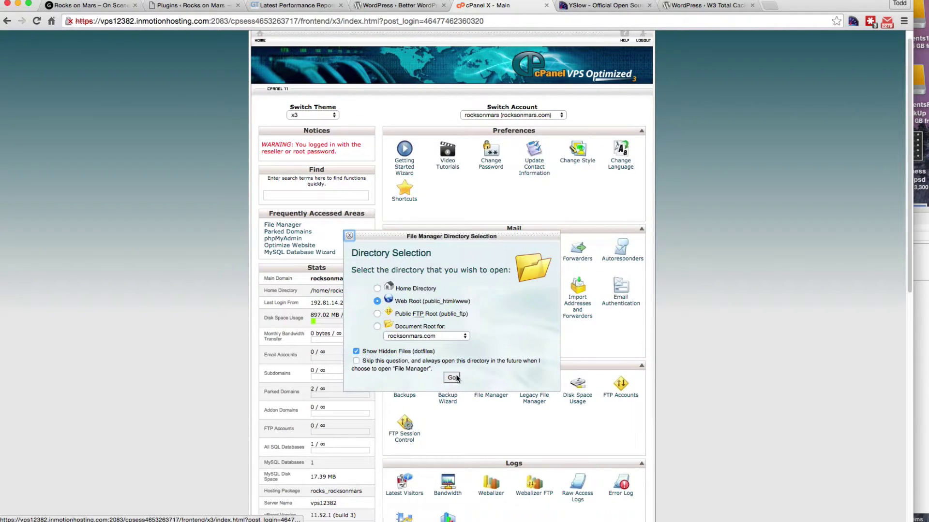
click(349, 237)
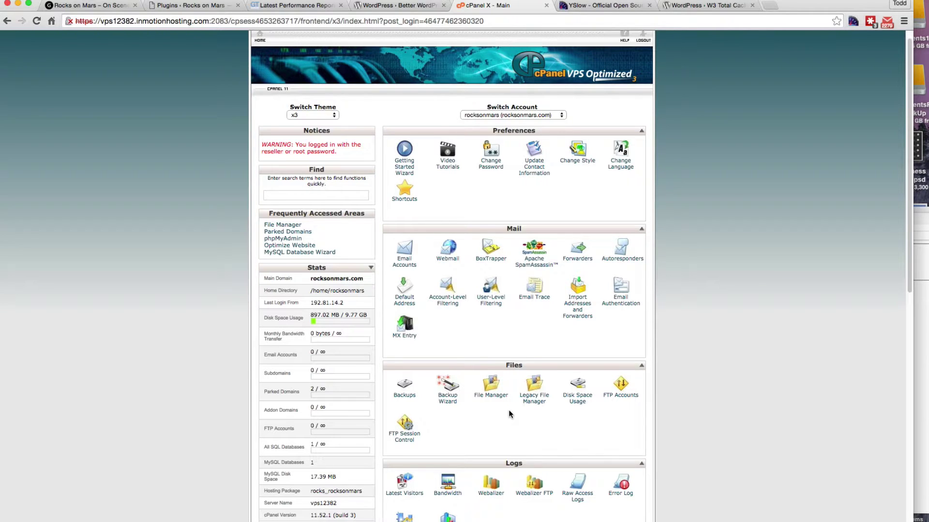
scroll(603, 416, down, 1)
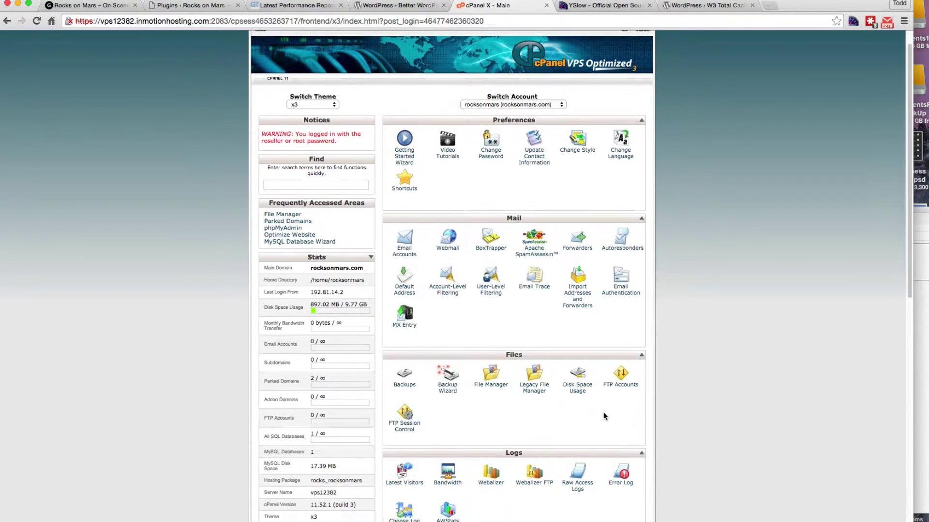
scroll(646, 415, down, 5)
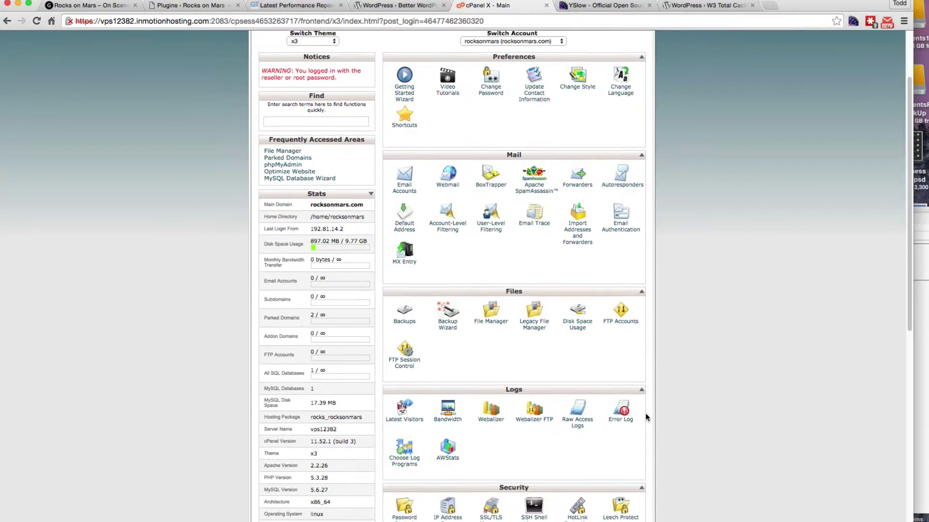
scroll(646, 416, down, 8)
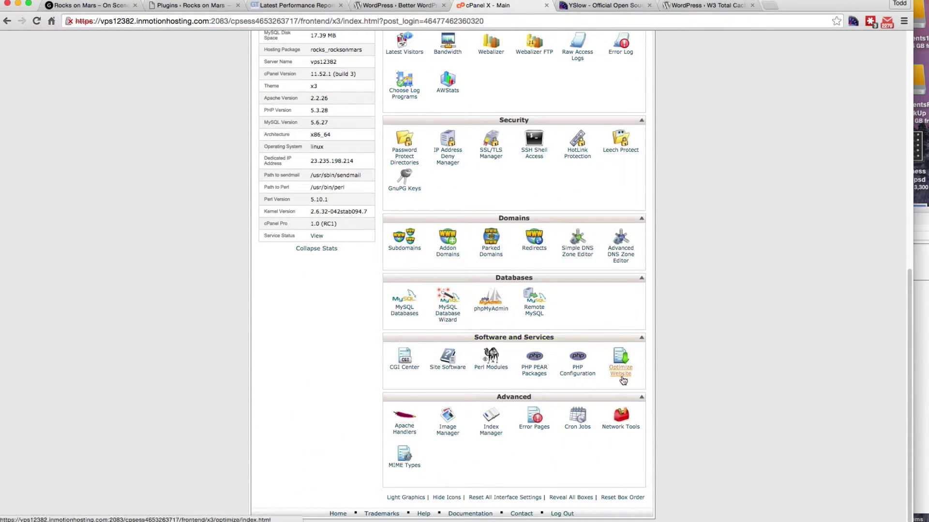
Save Optimize Website with Compress All Content enabled and return to the cPanel home page
click(622, 375)
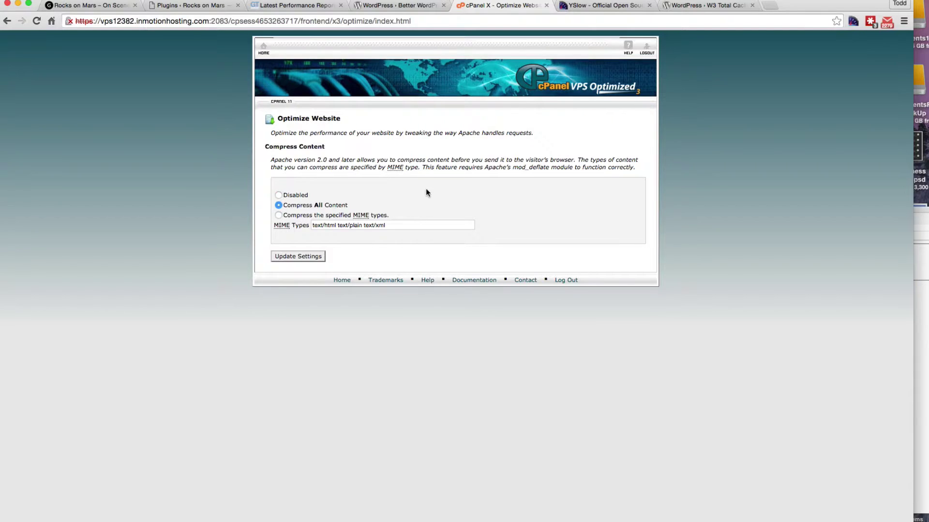
click(289, 257)
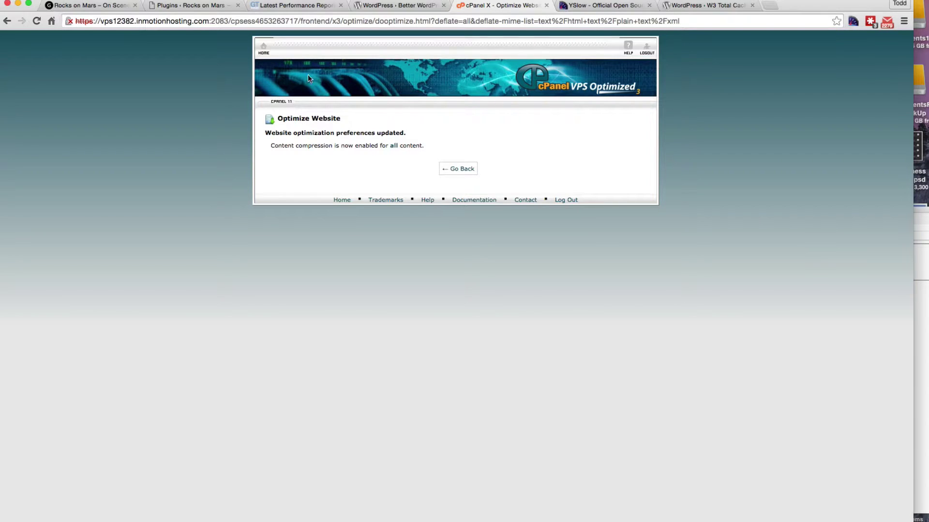
click(264, 48)
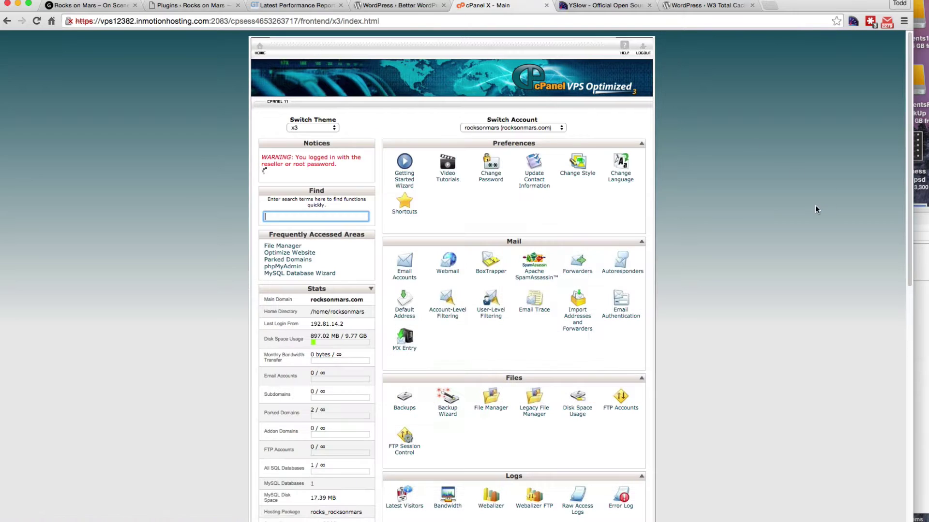
scroll(785, 279, down, 2)
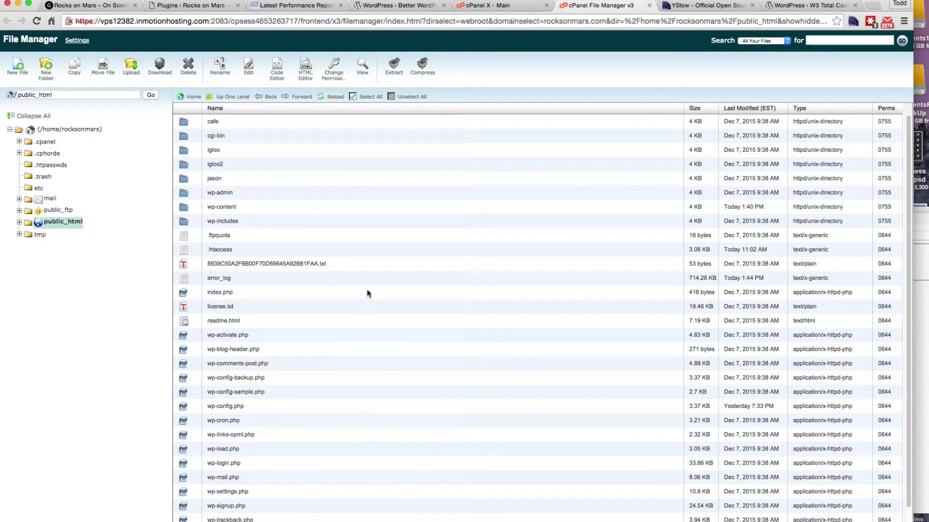
Select the .htaccess file in public_html for code editing, showing its iThemes Security and WordPress rules
click(185, 250)
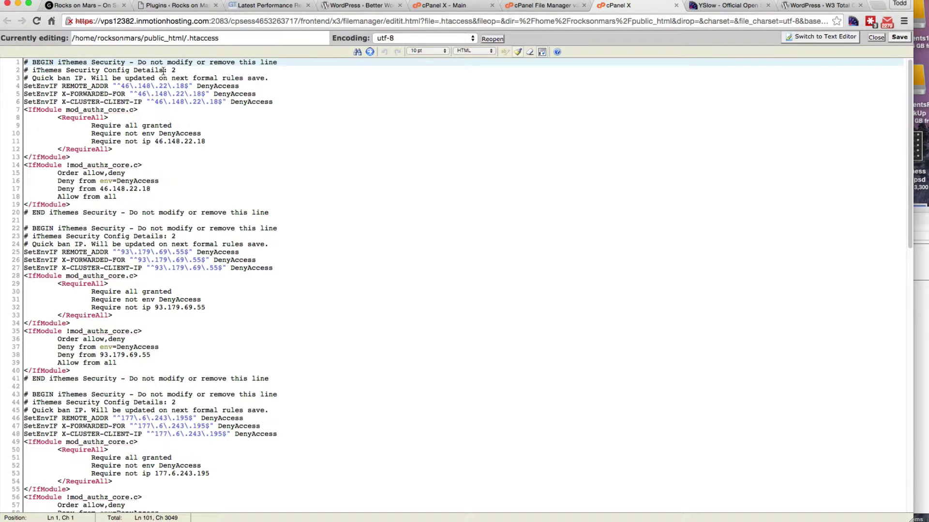
scroll(443, 353, down, 15)
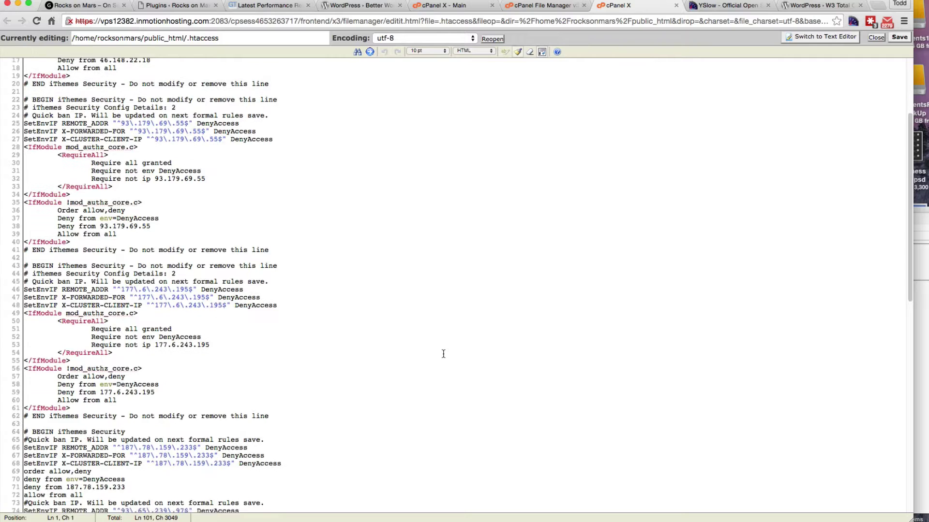
scroll(443, 354, down, 3)
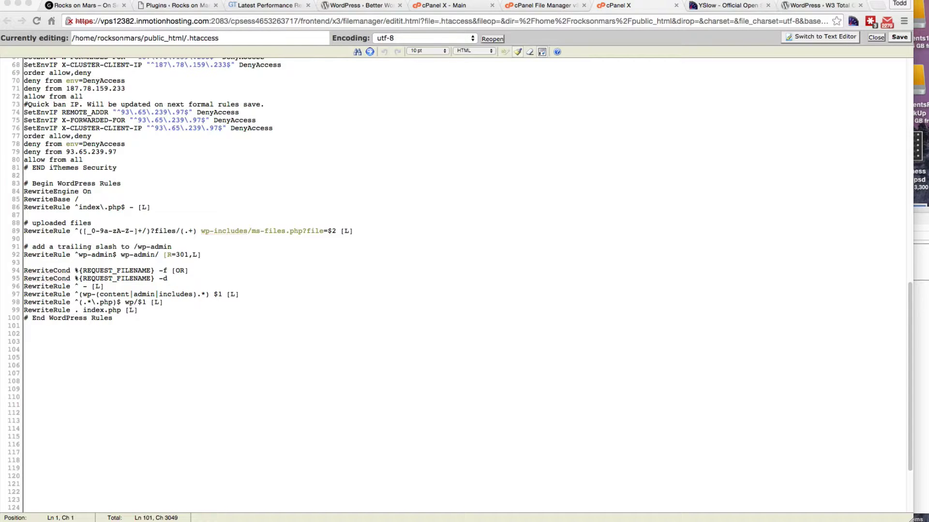
In Sublime Text, scroll through the expire, cache-control, gzip, deflate and BWP Minify rules
key(super+Tab)
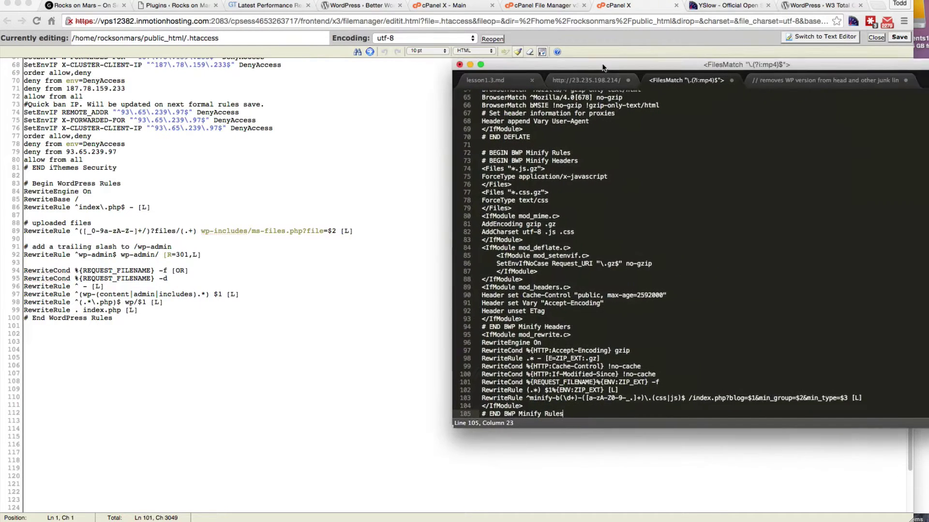
scroll(765, 269, up, 15)
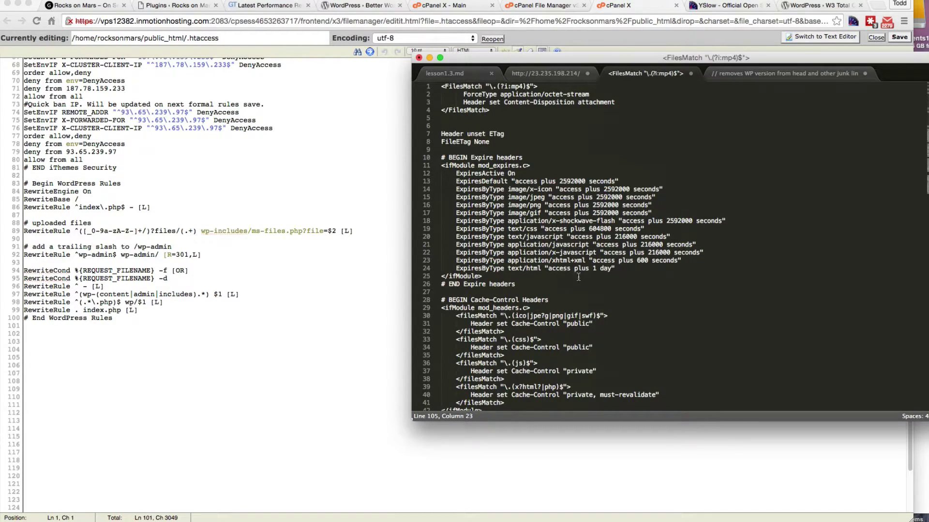
scroll(679, 337, down, 5)
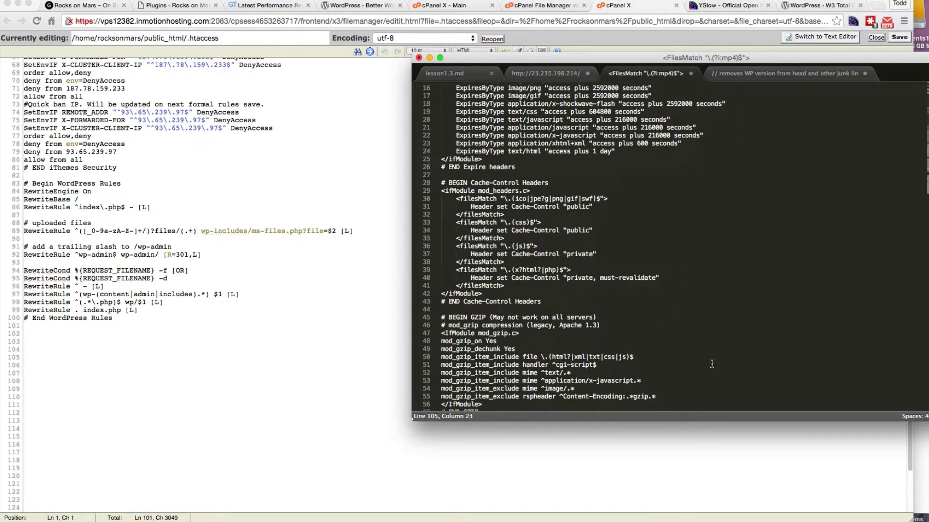
scroll(726, 367, down, 5)
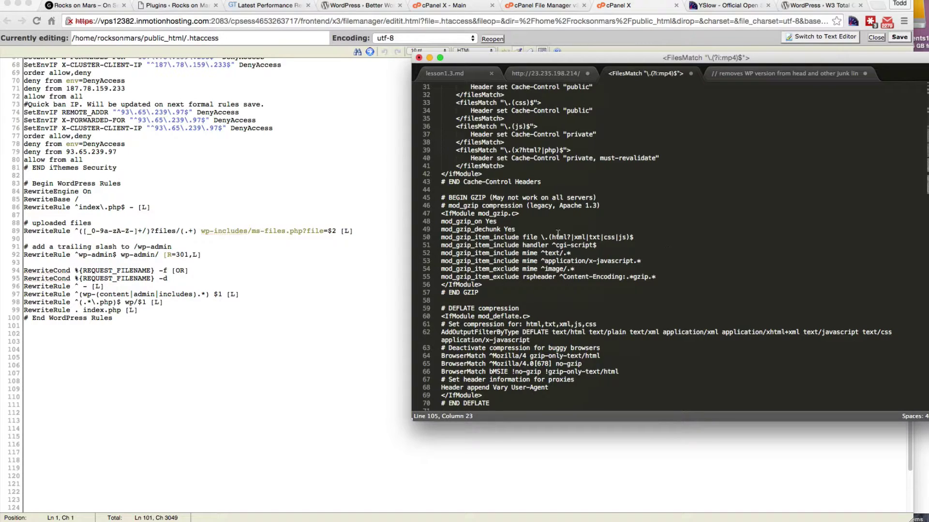
scroll(701, 316, down, 2)
scroll(701, 317, down, 2)
scroll(495, 206, down, 5)
scroll(724, 309, down, 1)
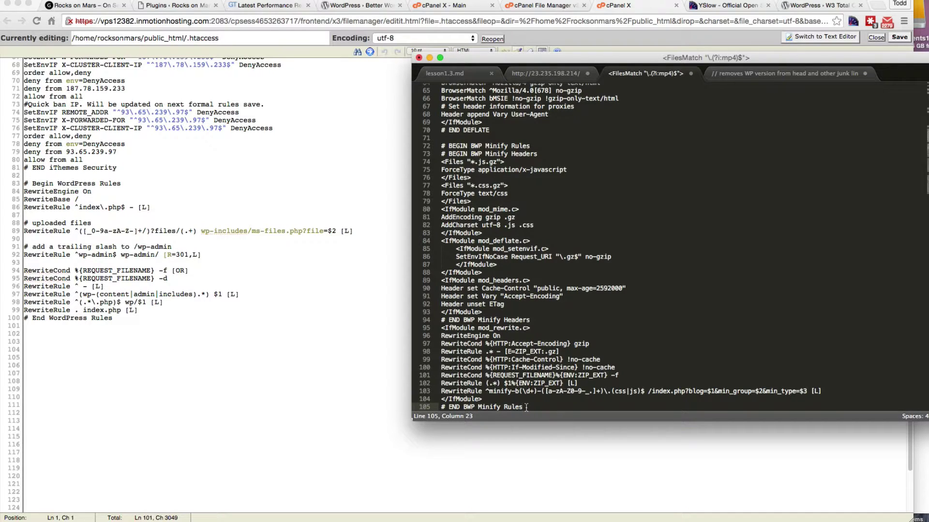
scroll(629, 281, up, 6)
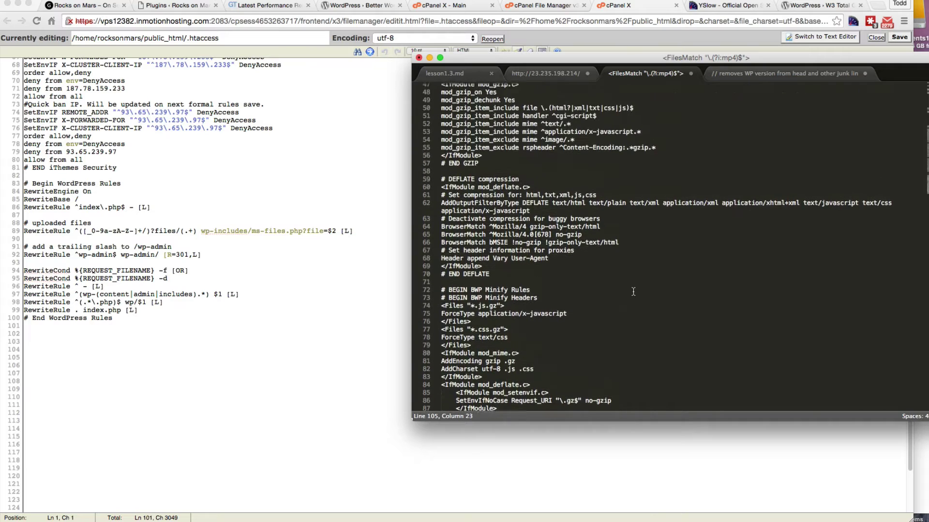
scroll(633, 292, up, 1)
Copy the speed-up rules from Sublime and paste them below the WordPress rules in .htaccess
drag(496, 300, 432, 86)
key(super+c)
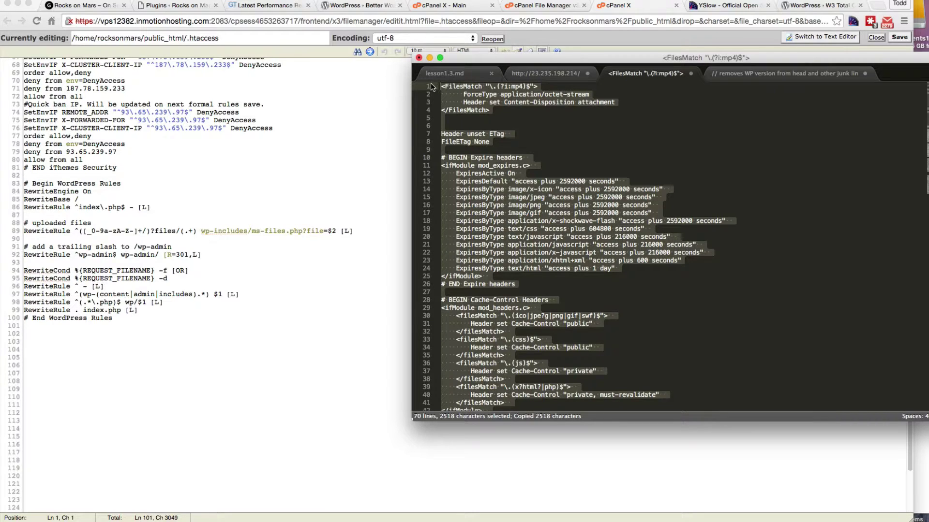
click(145, 332)
click(129, 326)
key(super+v)
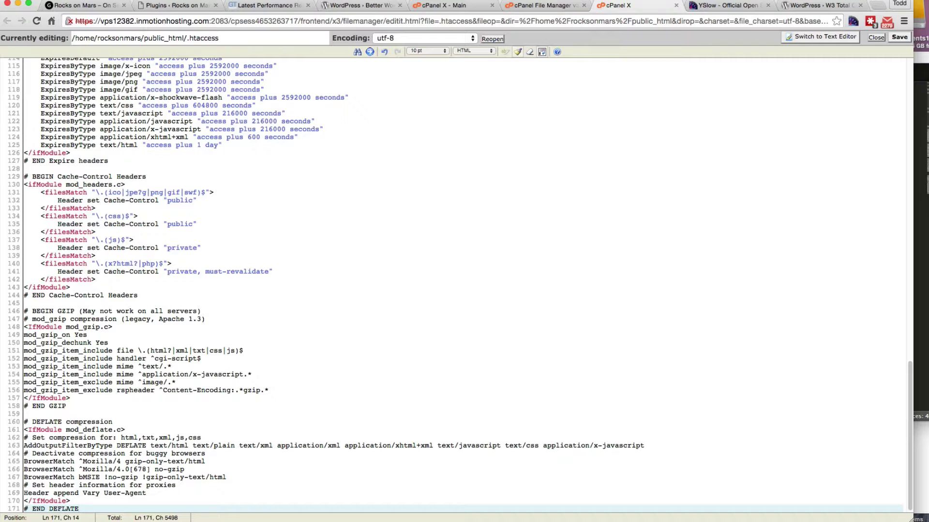
click(877, 8)
Load wpdigs.com and scroll through the Speed Up WordPress through .htaccess post
text(w)
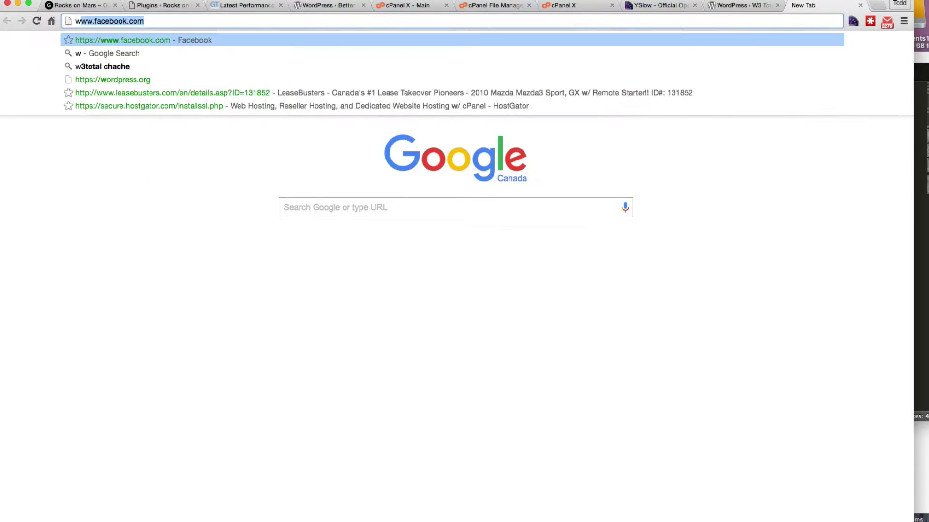
text(pdigs.co)
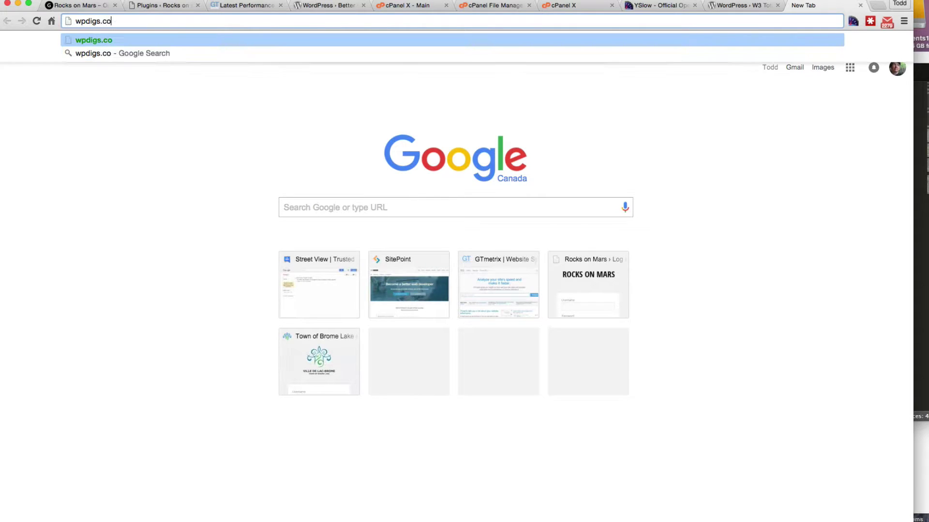
text(m)
key(Return)
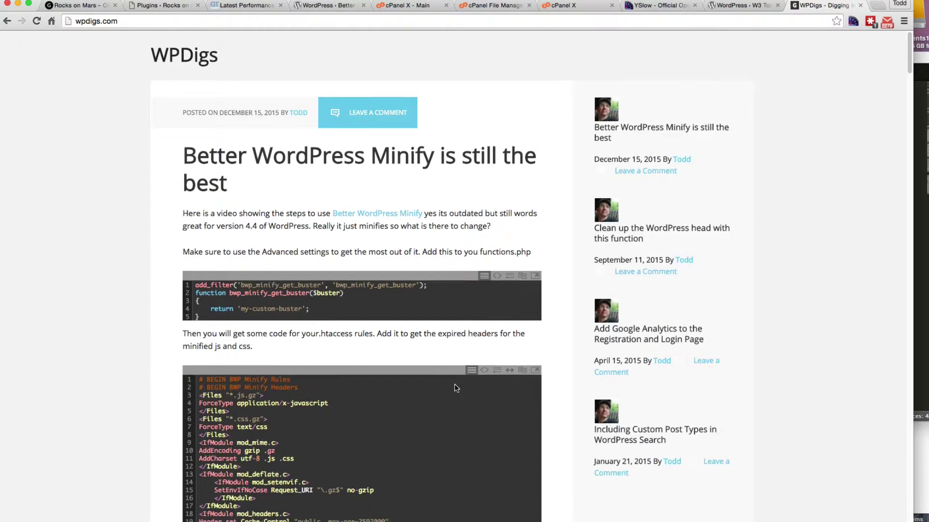
scroll(455, 385, down, 20)
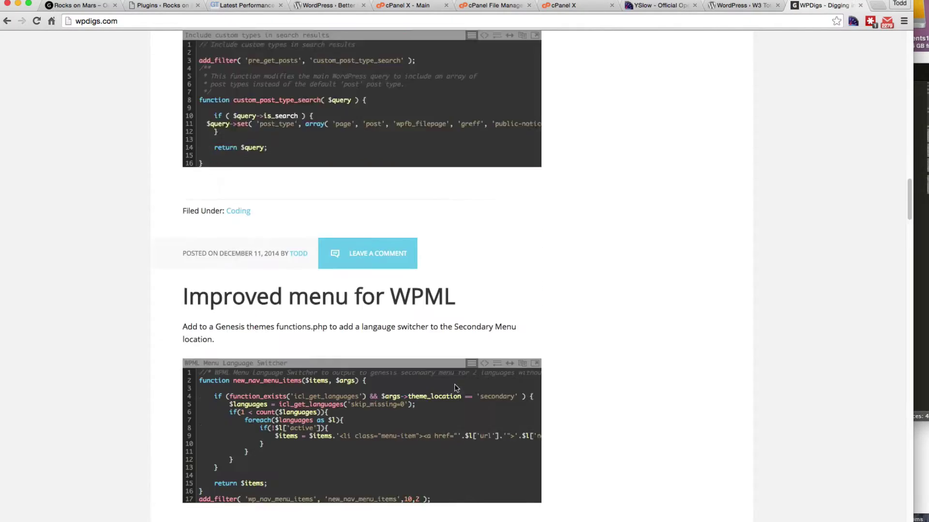
scroll(454, 384, down, 20)
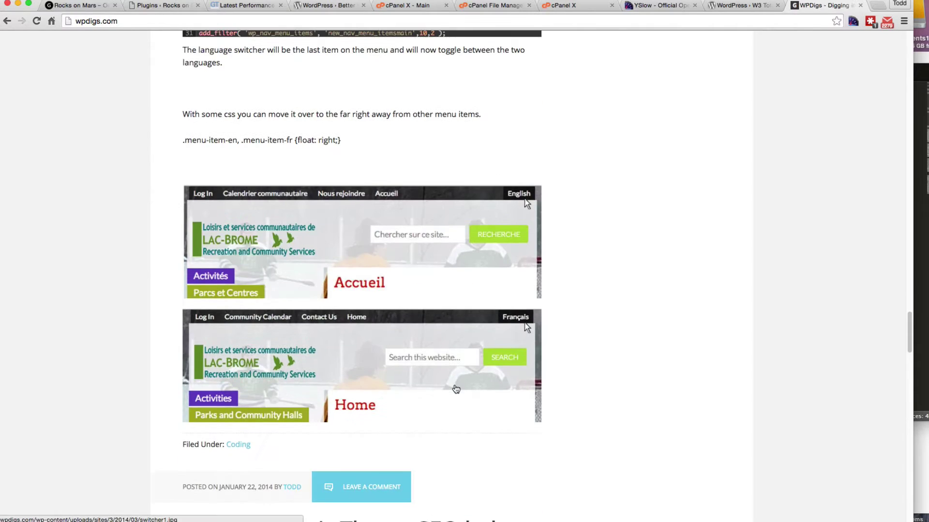
scroll(456, 389, down, 20)
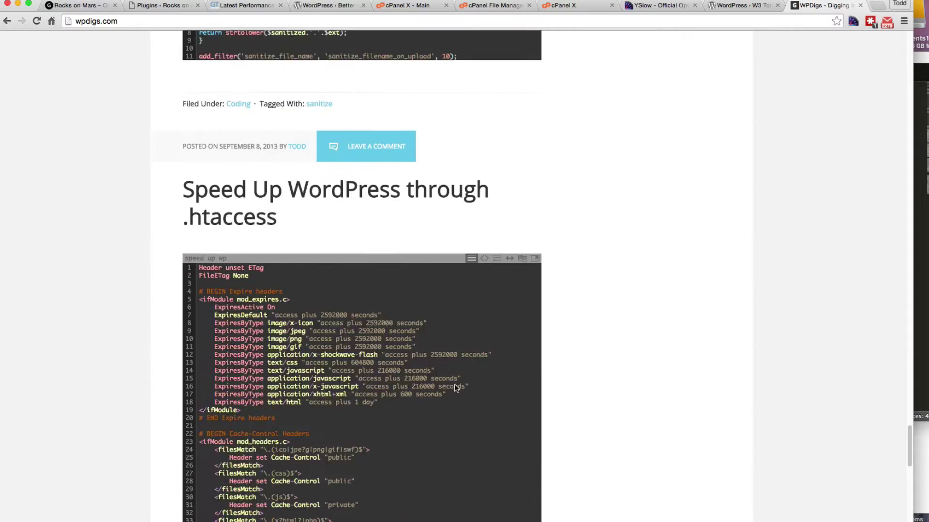
scroll(454, 384, down, 3)
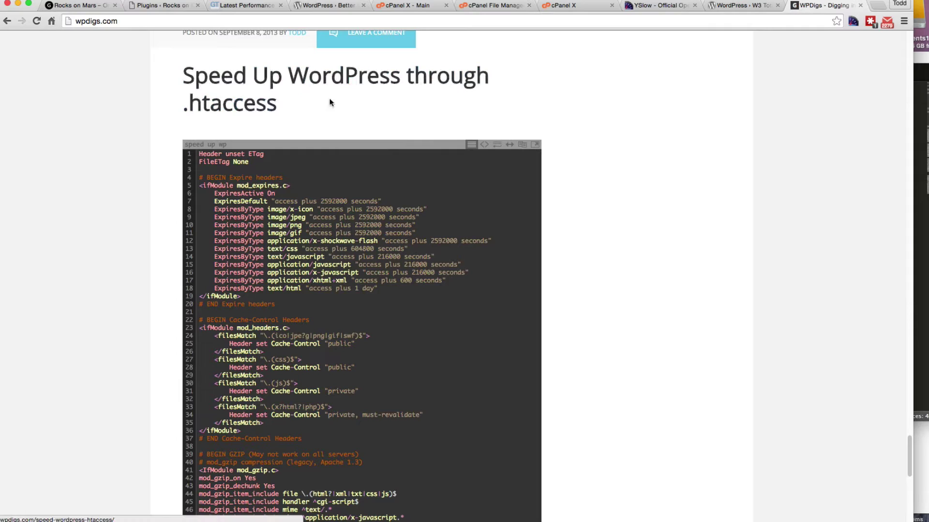
scroll(371, 293, down, 3)
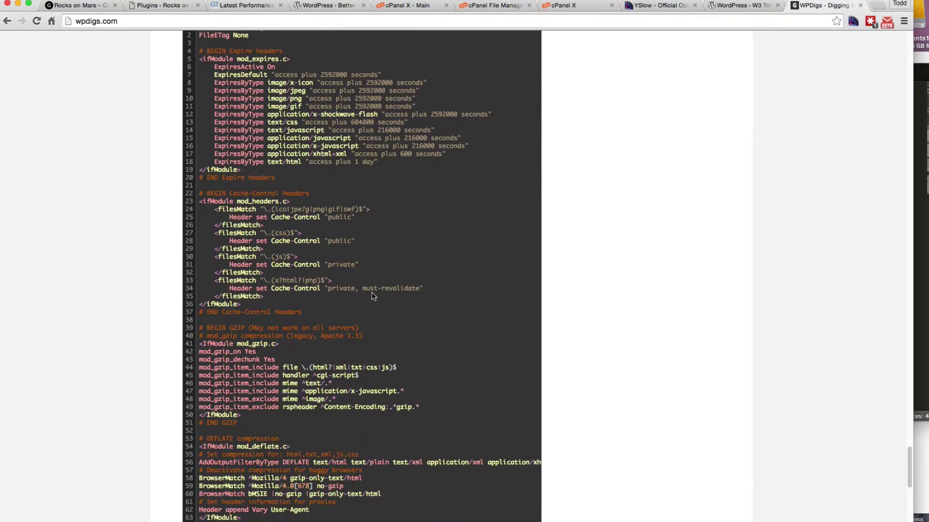
scroll(372, 293, down, 5)
scroll(371, 292, up, 20)
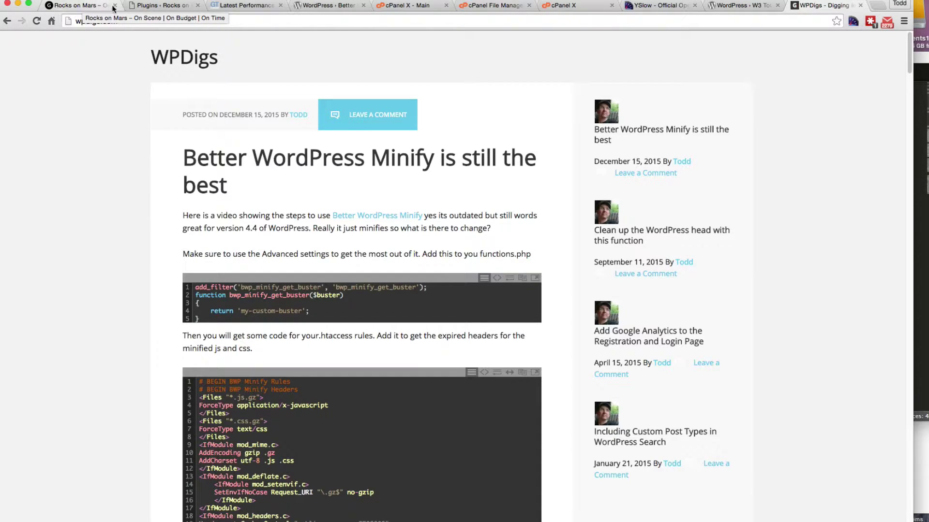
Save the edited .htaccess, confirm Rocks on Mars still loads, and close the editor page
click(563, 6)
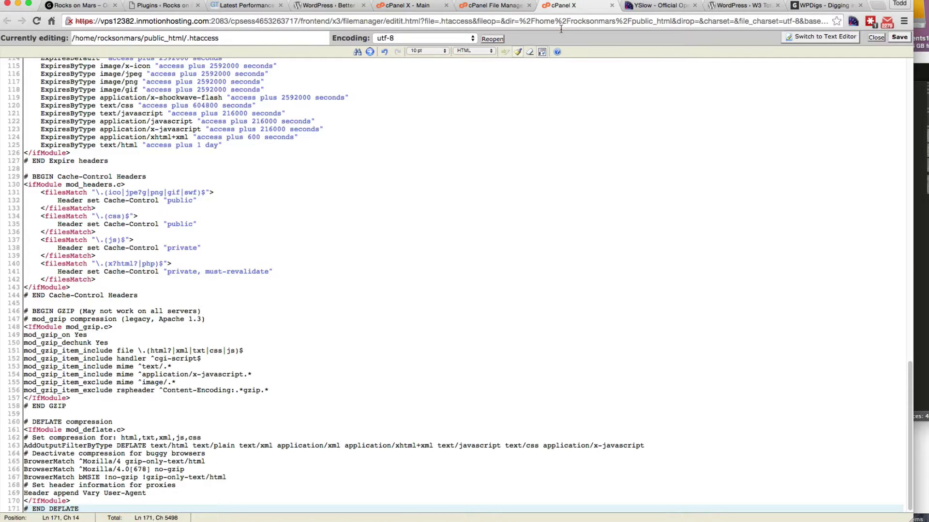
click(895, 36)
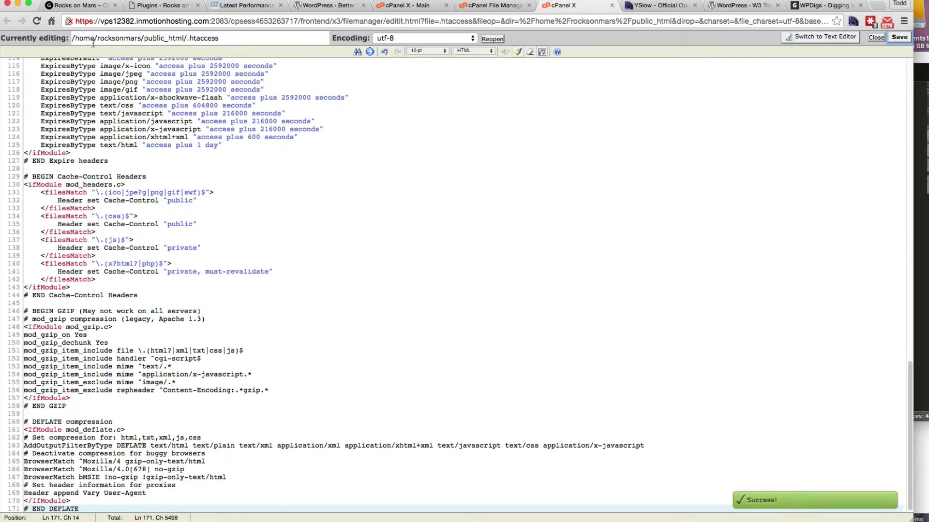
click(78, 5)
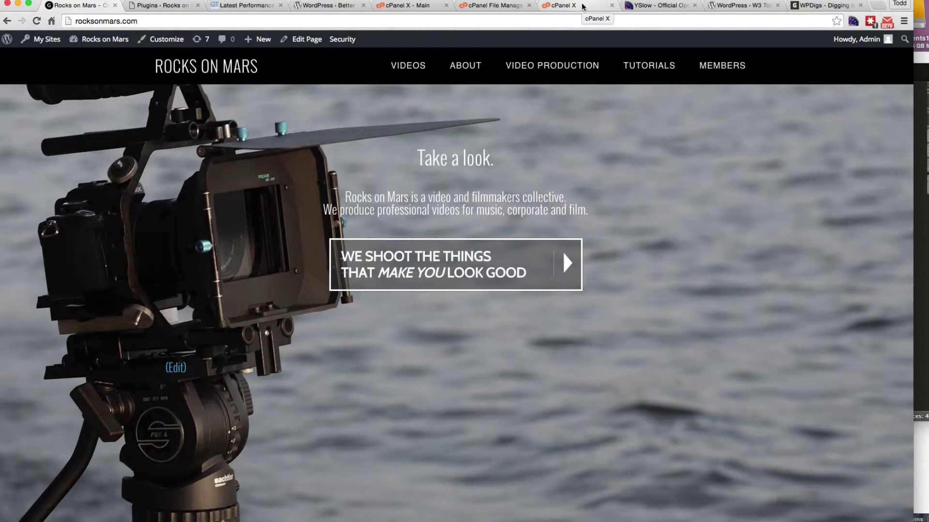
click(582, 7)
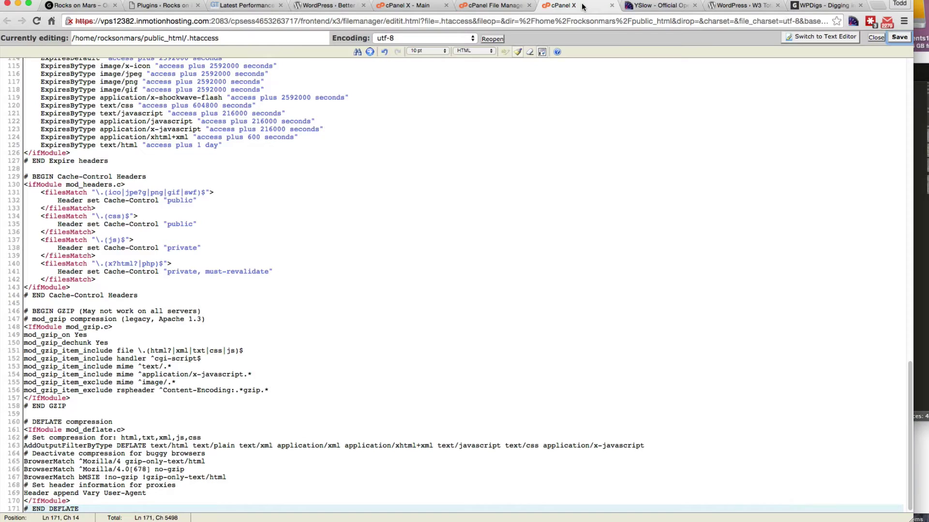
click(611, 5)
Browse to wp-content/themes/parallax-pro and open functions.php in the code editor
click(509, 7)
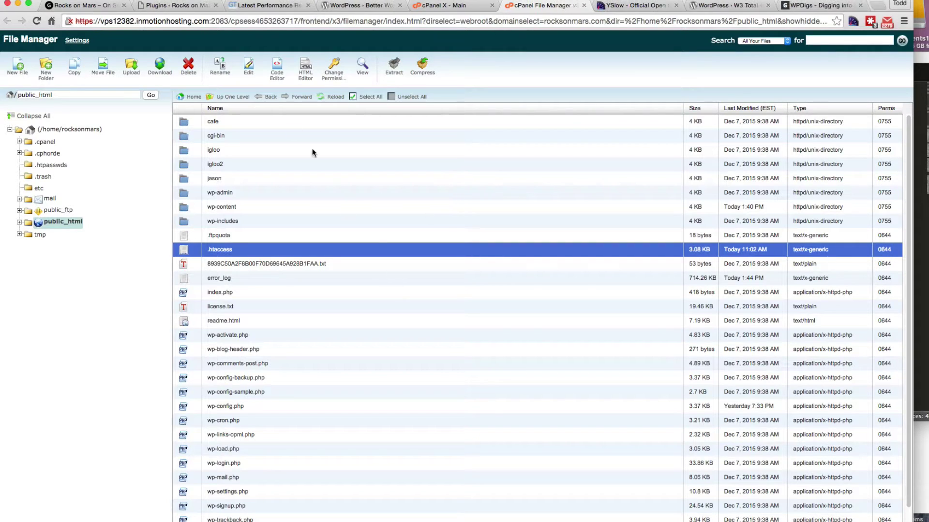
double_click(184, 207)
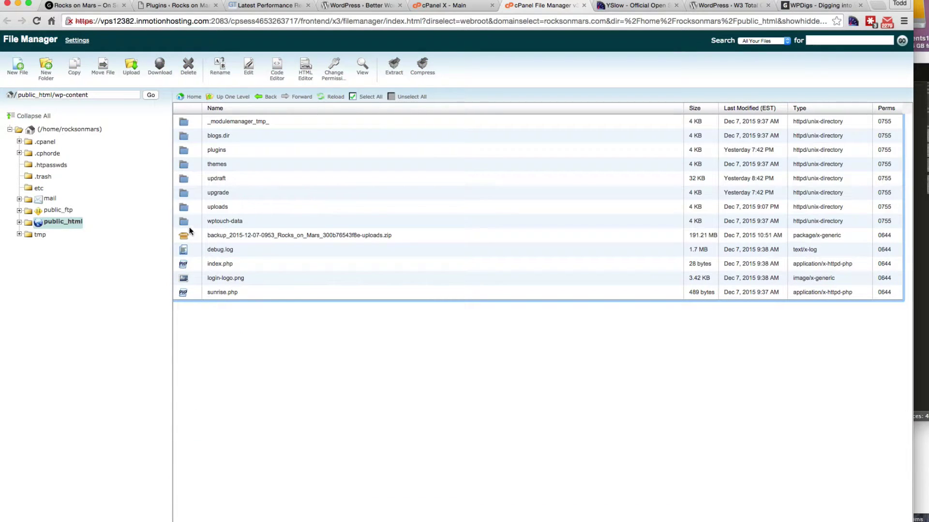
double_click(183, 164)
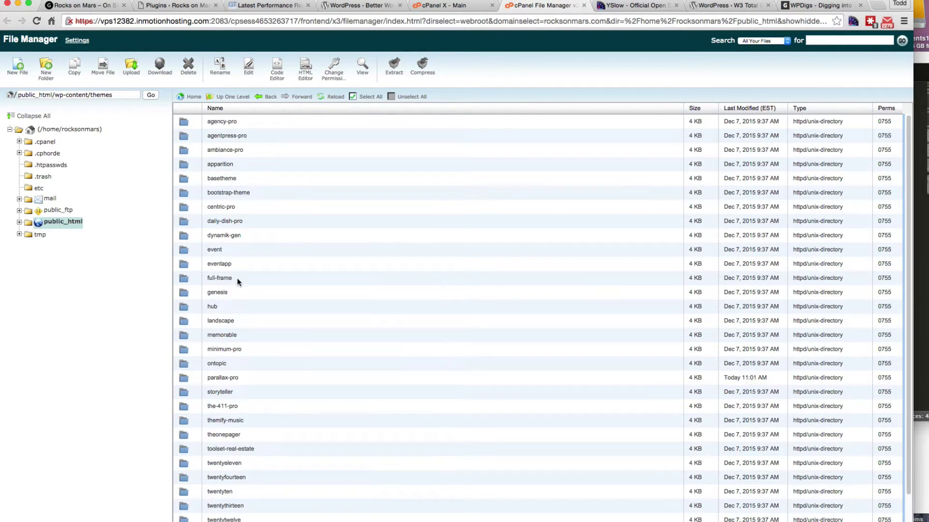
scroll(257, 444, down, 2)
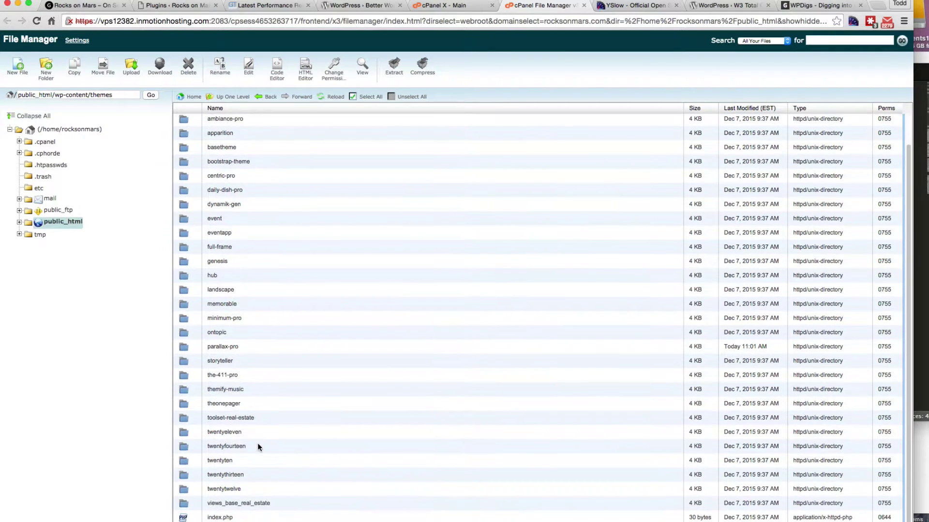
scroll(237, 387, up, 1)
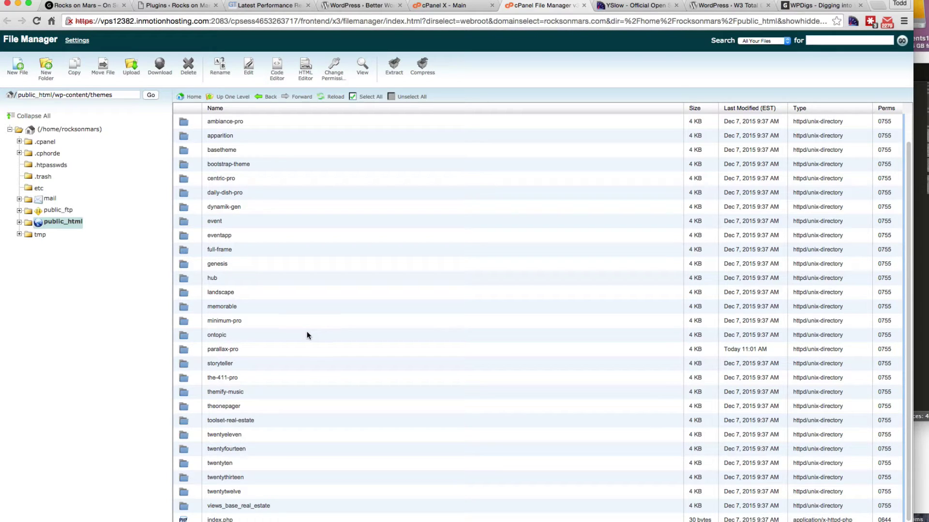
double_click(182, 350)
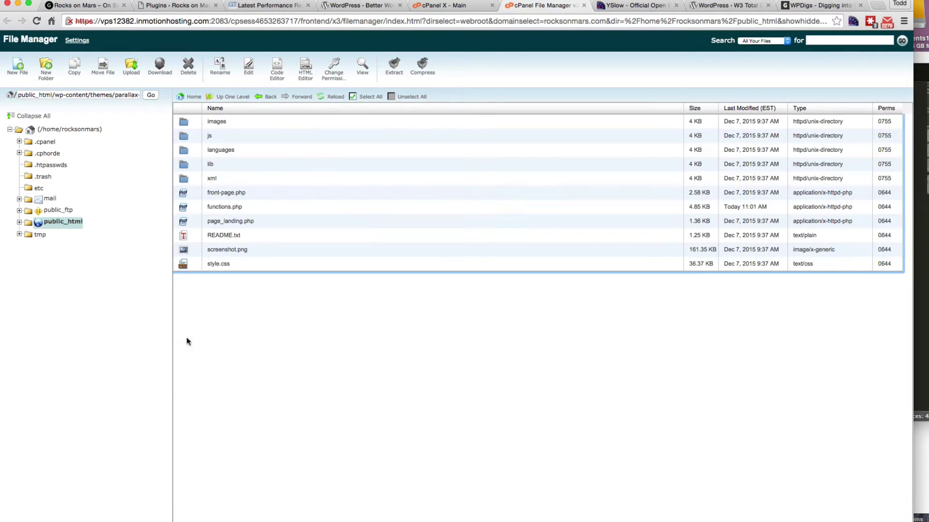
click(180, 209)
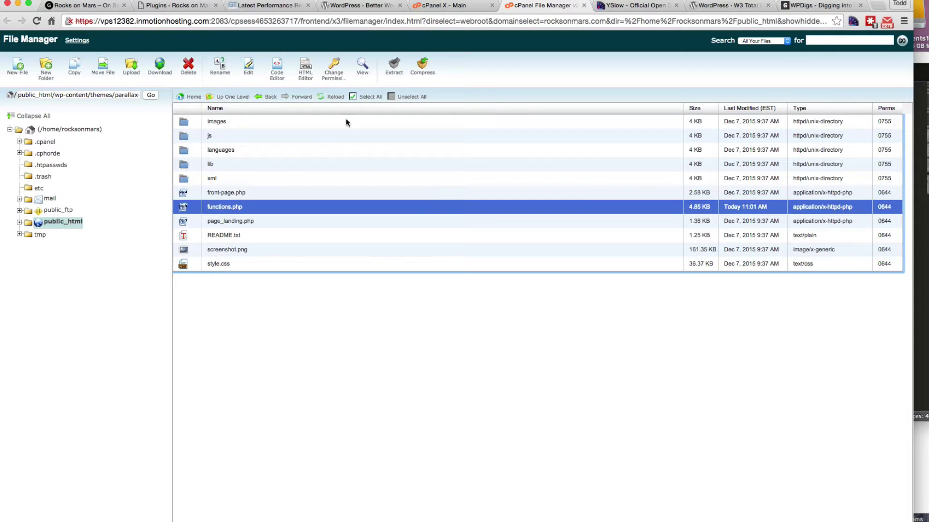
click(277, 71)
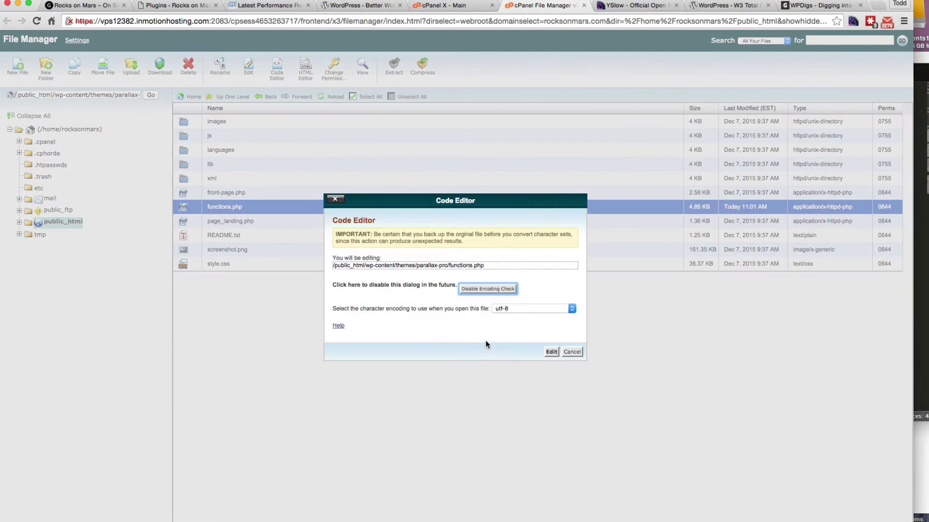
click(552, 352)
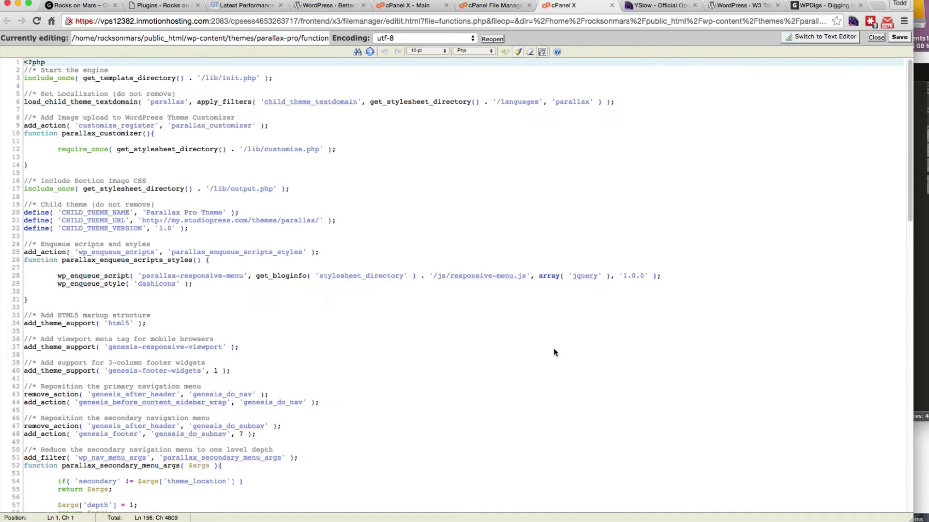
Copy the headcleaner_setup snippet that strips WordPress head junk from Sublime Text
scroll(553, 353, down, 15)
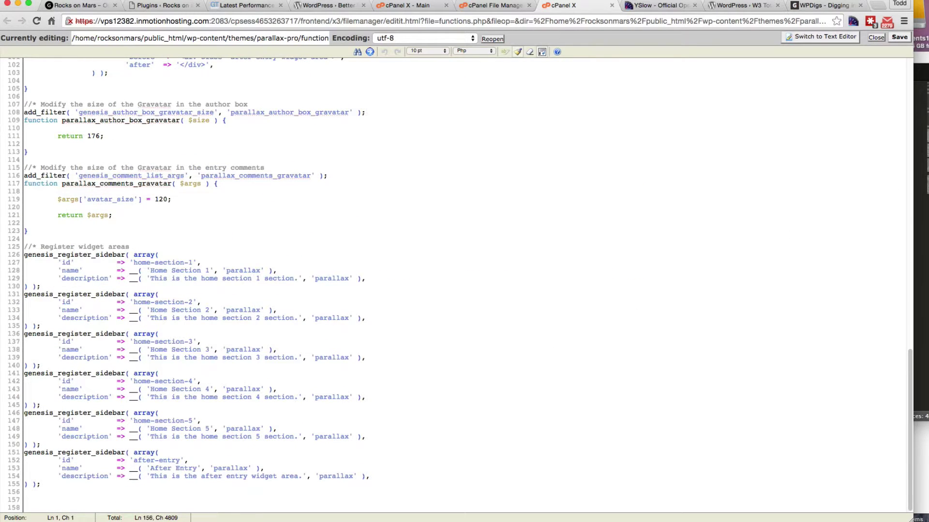
key(super+Tab)
click(753, 73)
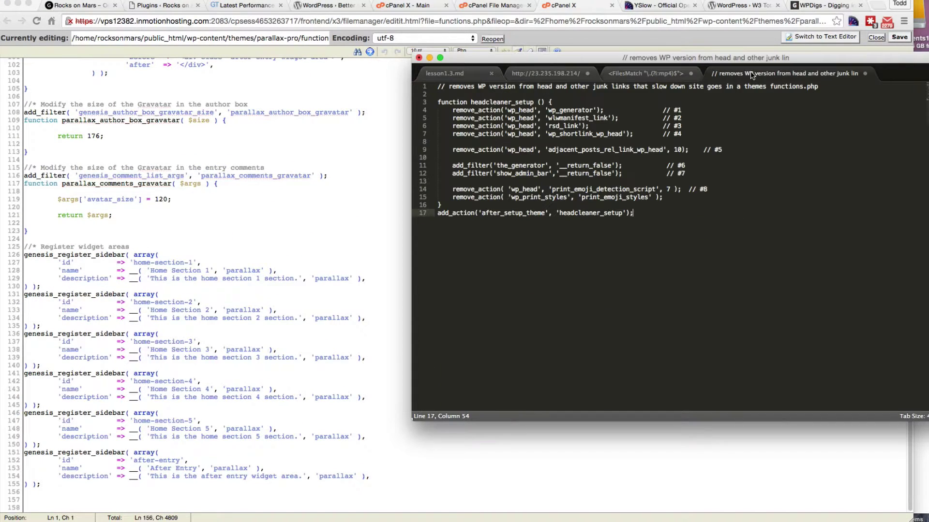
drag(438, 87, 638, 219)
key(super+c)
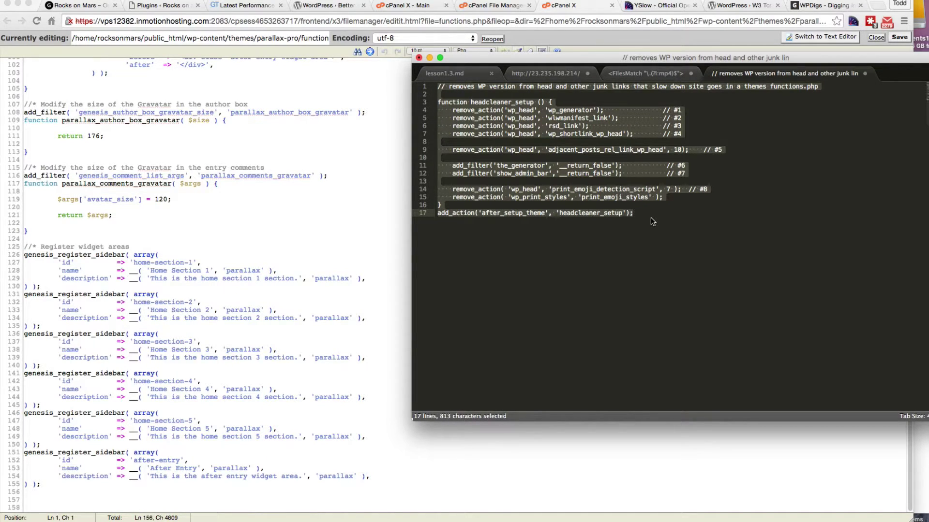
Paste the snippet after line 155 of functions.php, with a blank line before it, and save
click(160, 491)
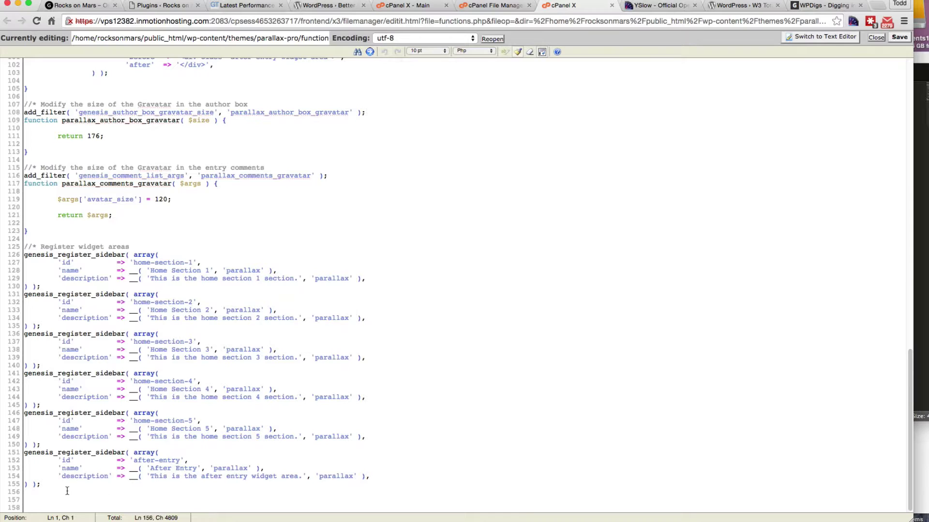
click(35, 493)
key(super+v)
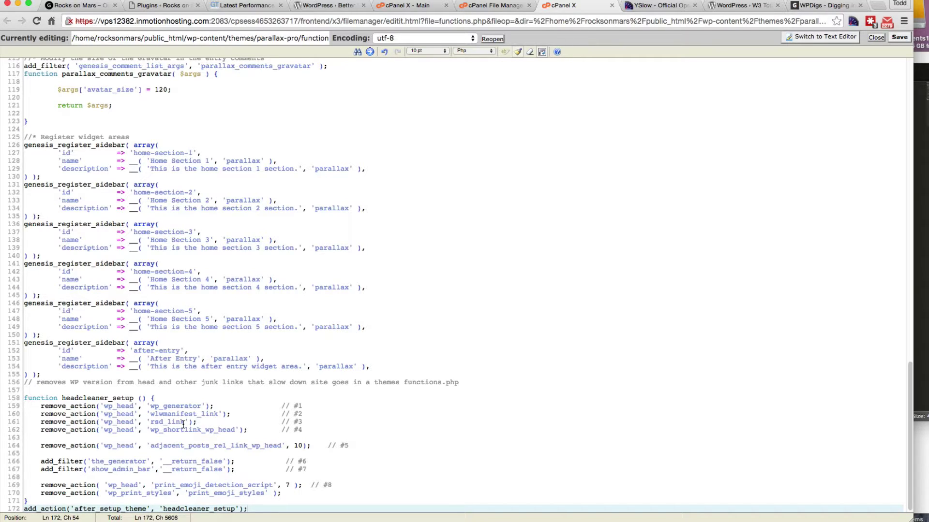
click(45, 375)
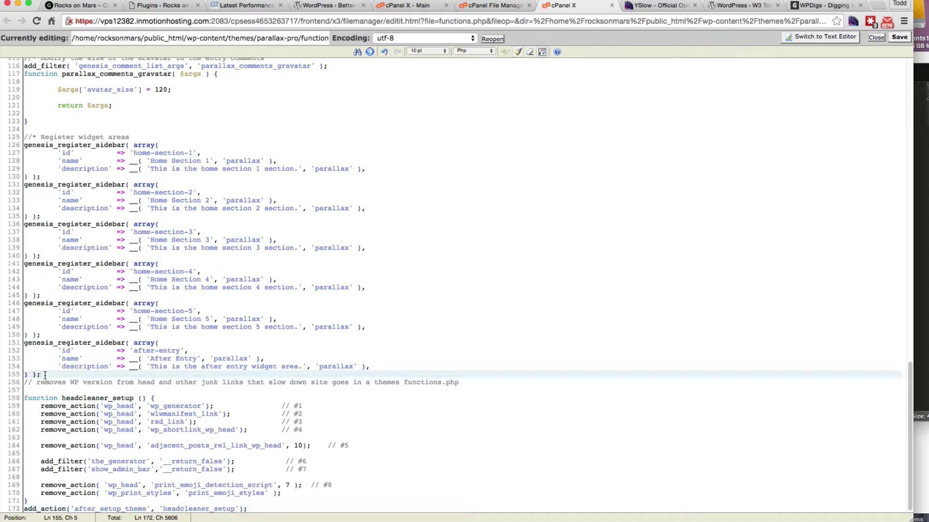
key(Return)
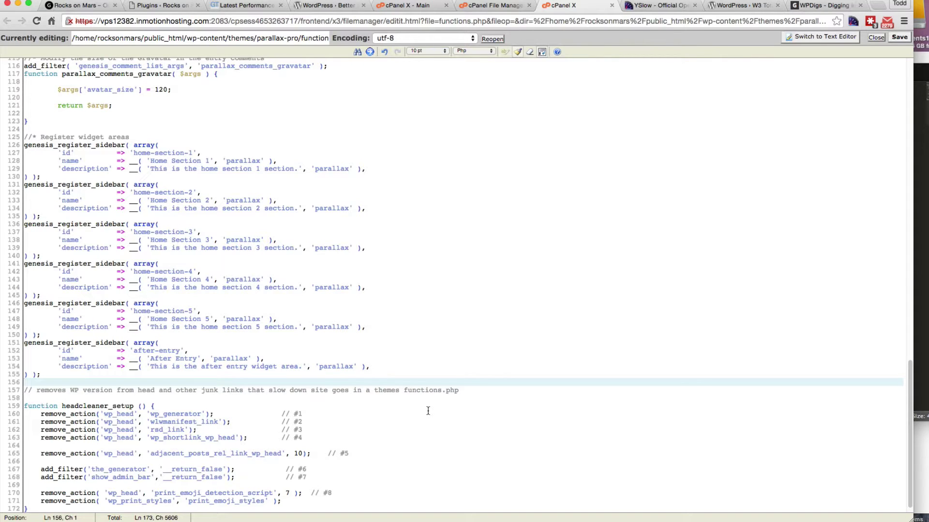
click(899, 37)
click(75, 5)
Reload the Rocks on Mars homepage and look over the earlier YSlow grade report
click(37, 22)
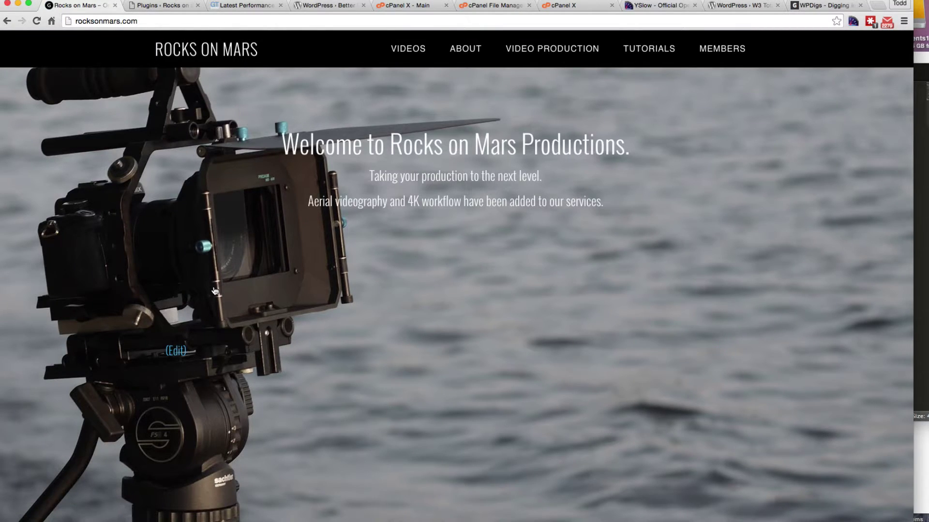
click(237, 5)
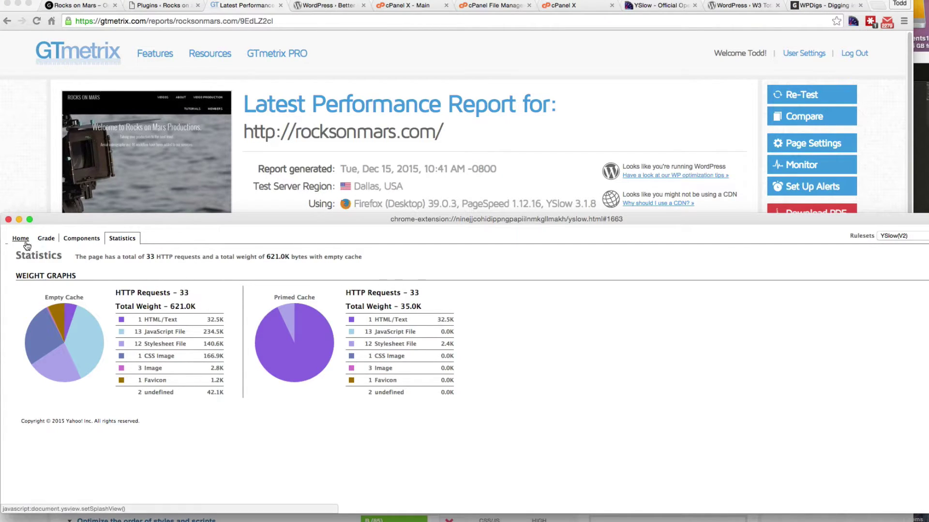
click(20, 239)
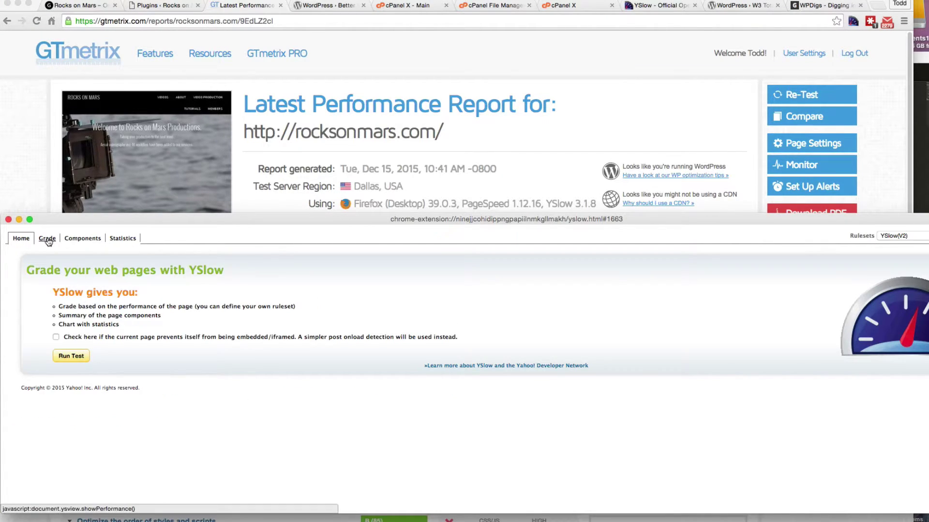
click(47, 239)
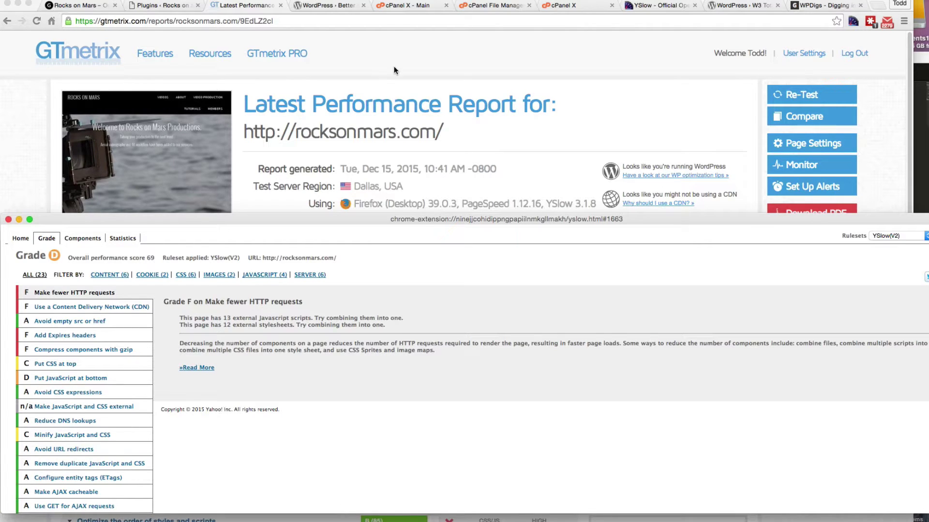
click(76, 6)
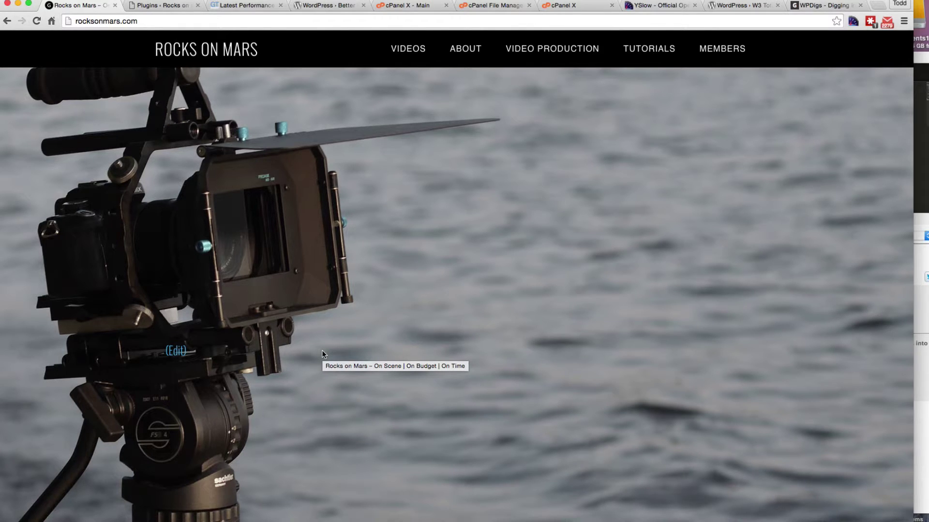
Rerun YSlow on the homepage for grade C, score 76, with 27 requests and 547.2K
right_click(373, 254)
click(554, 210)
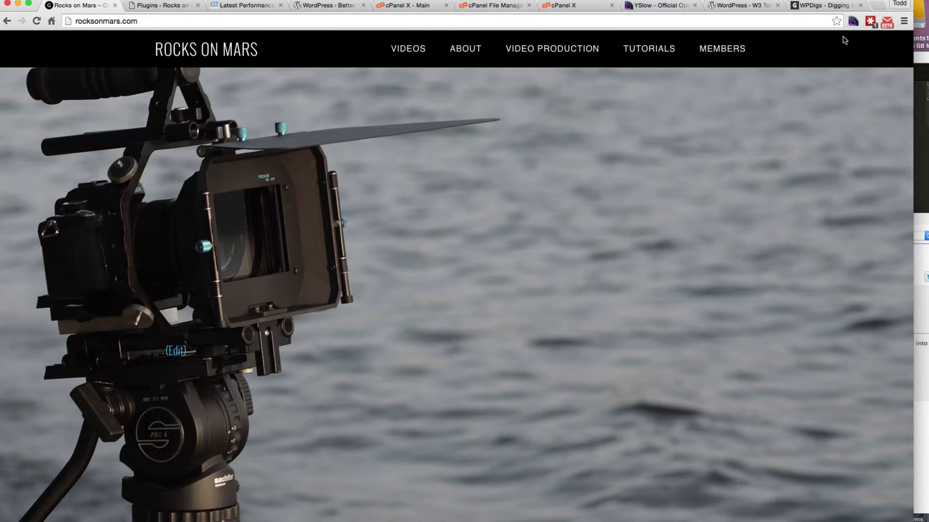
click(854, 21)
click(51, 415)
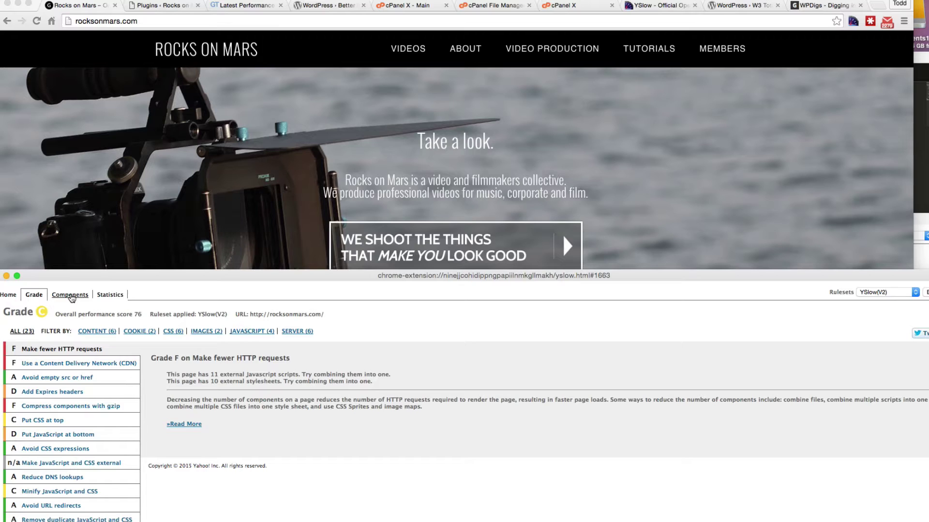
click(71, 296)
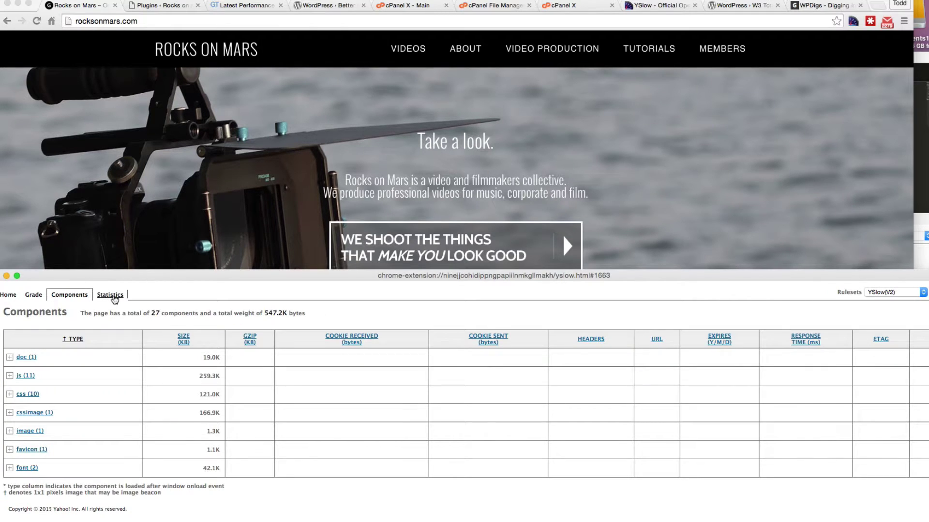
click(114, 297)
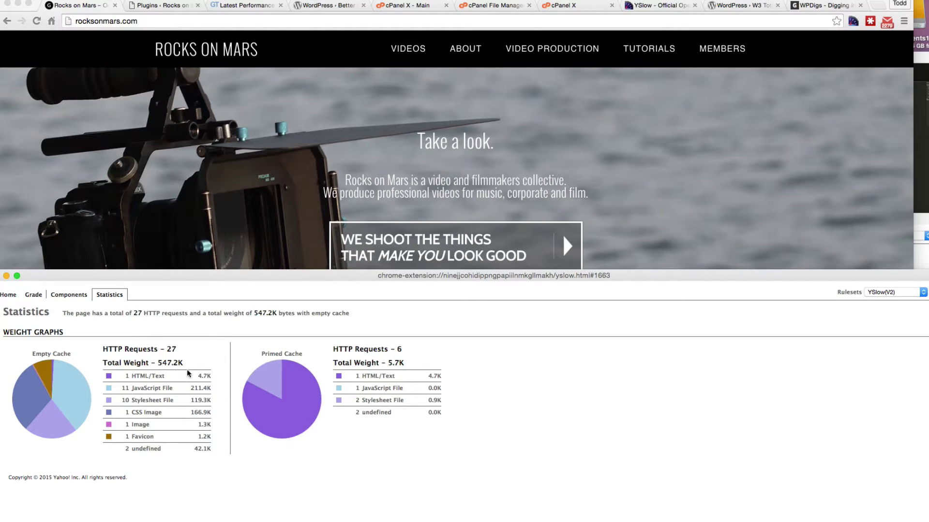
click(699, 168)
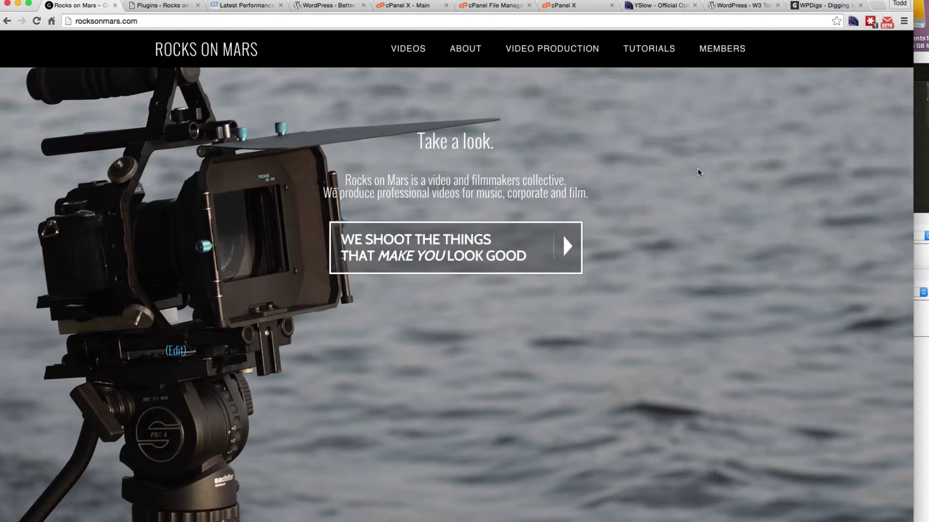
Activate the Better WordPress Minify plugin and open its general options
click(149, 6)
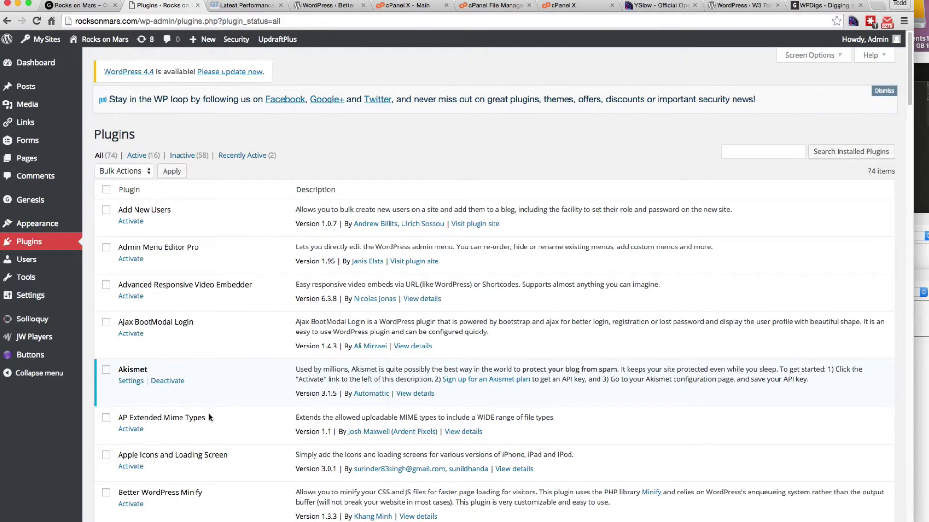
scroll(209, 417, down, 3)
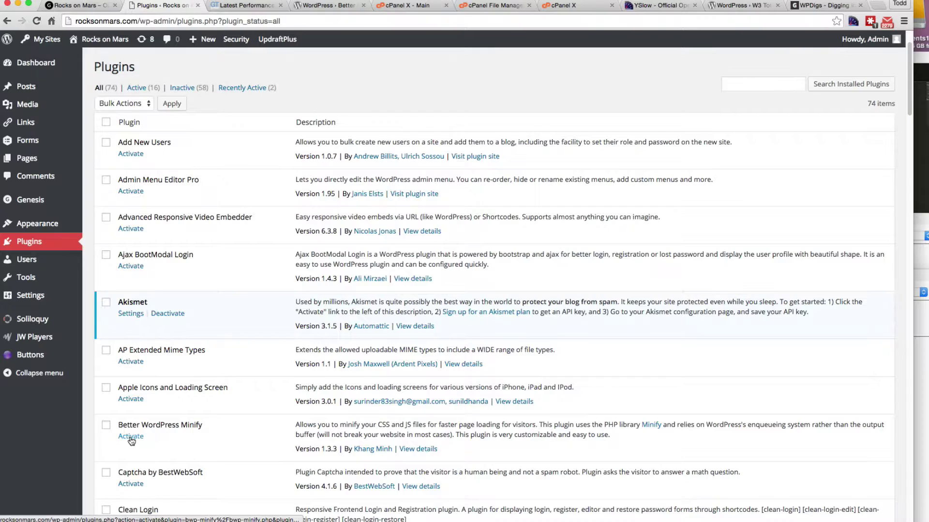
click(131, 437)
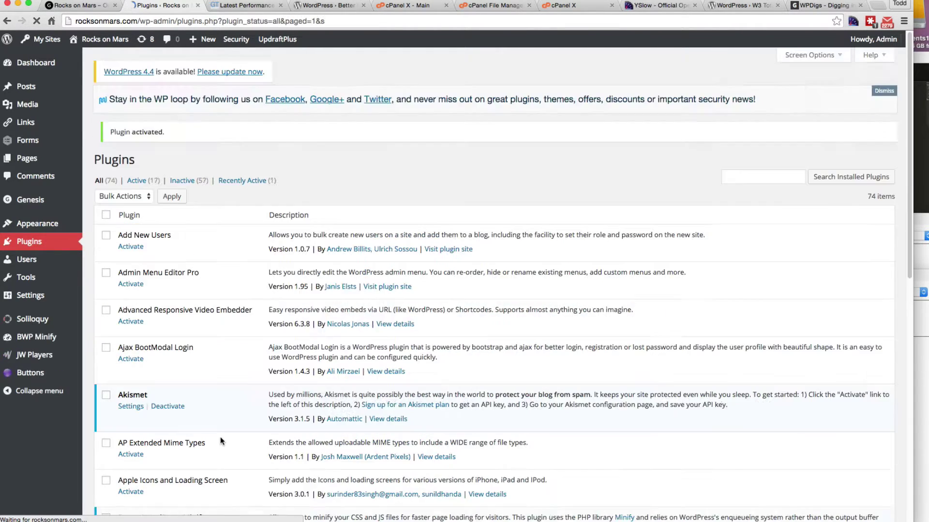
mouse_move(44, 337)
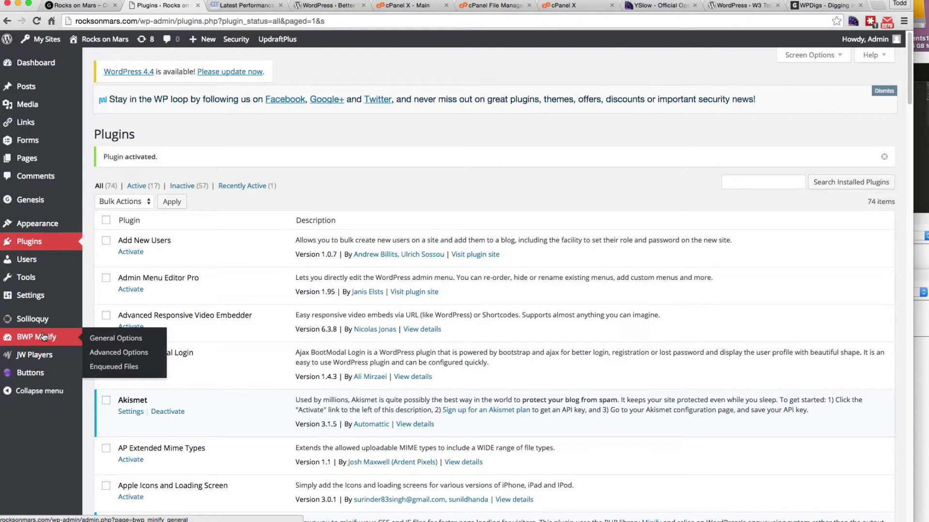
click(115, 338)
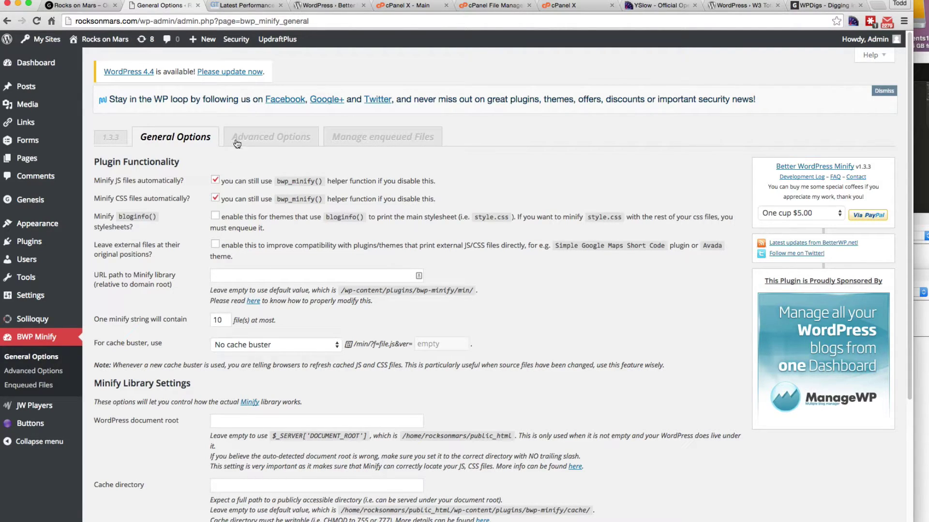
Save BWP Minify's advanced options with friendly Minify URLs enabled and CDN support off
click(256, 139)
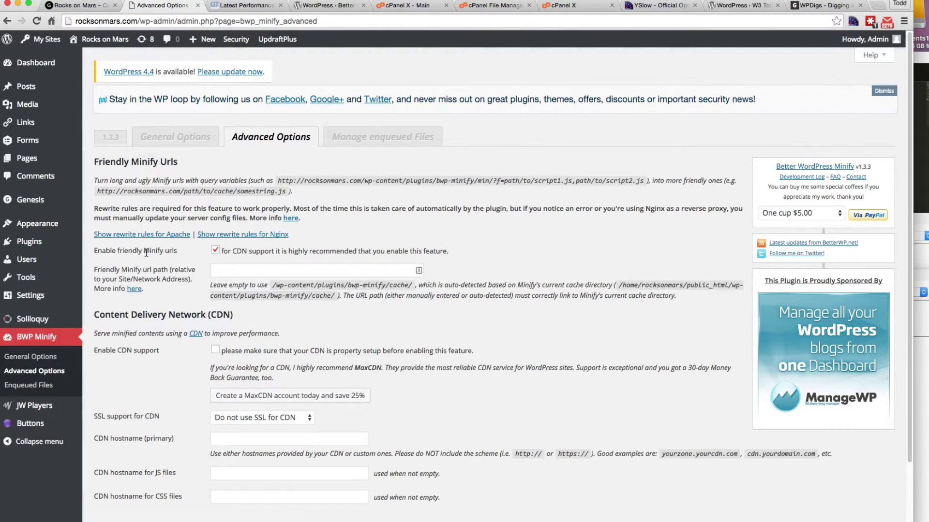
click(214, 249)
click(215, 250)
click(215, 251)
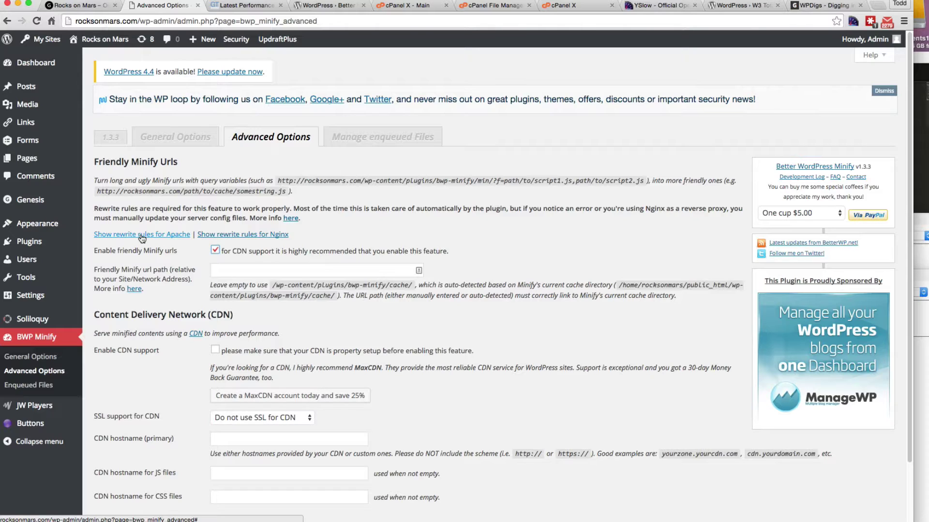
scroll(159, 308, down, 3)
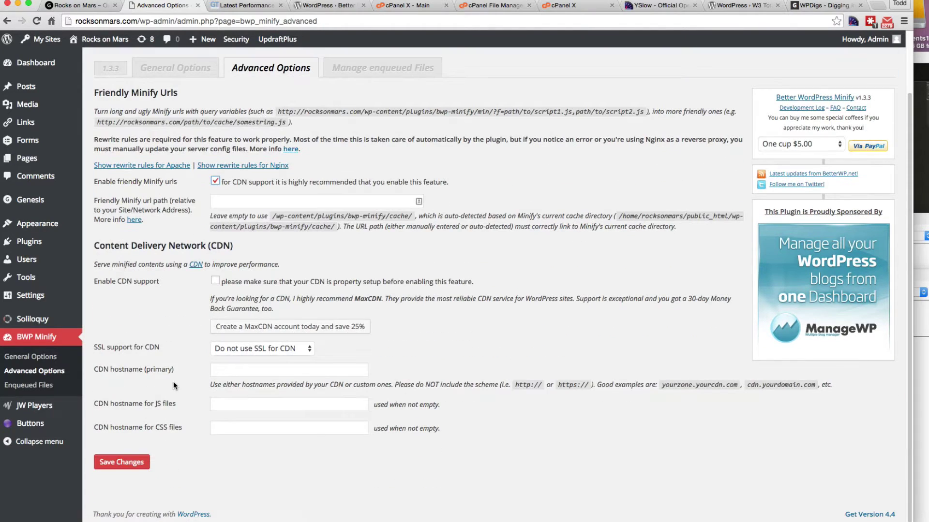
click(123, 461)
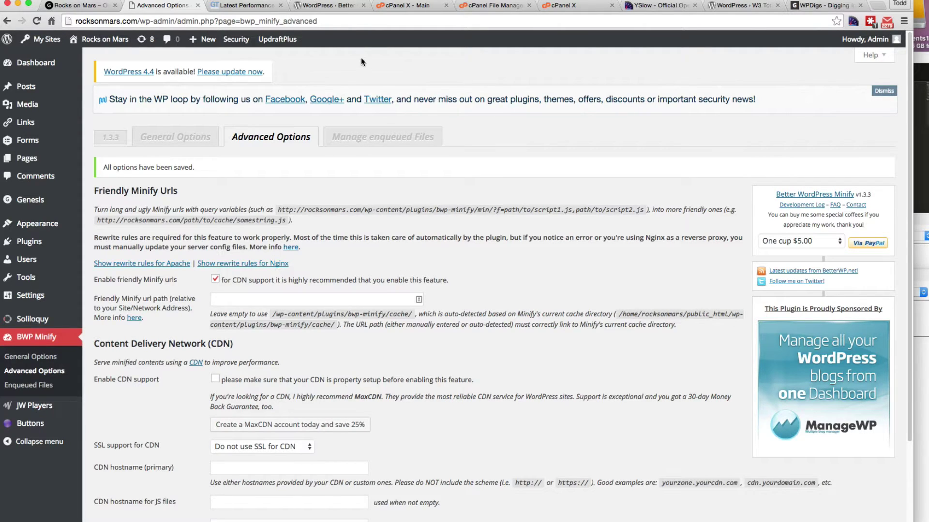
Reload the homepage and rerun YSlow, which grades it B with score 84
click(77, 6)
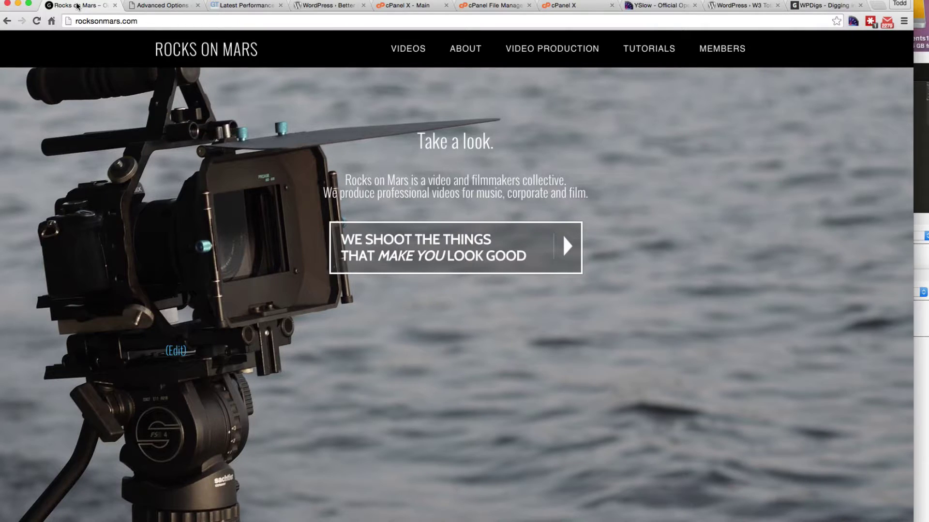
click(36, 21)
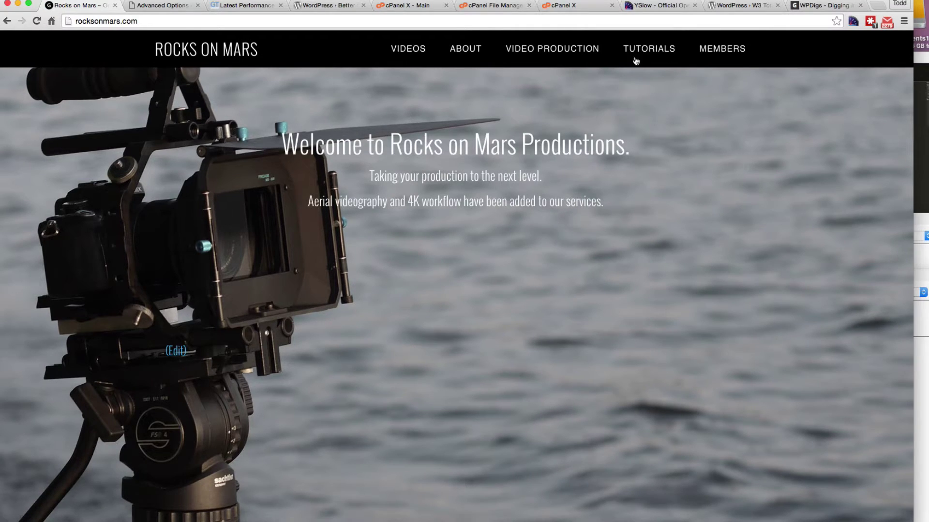
click(853, 20)
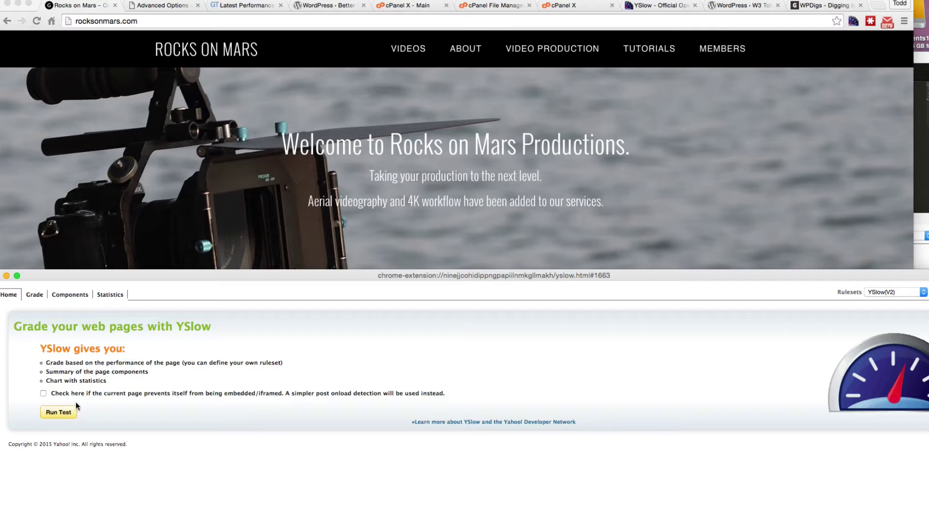
click(62, 411)
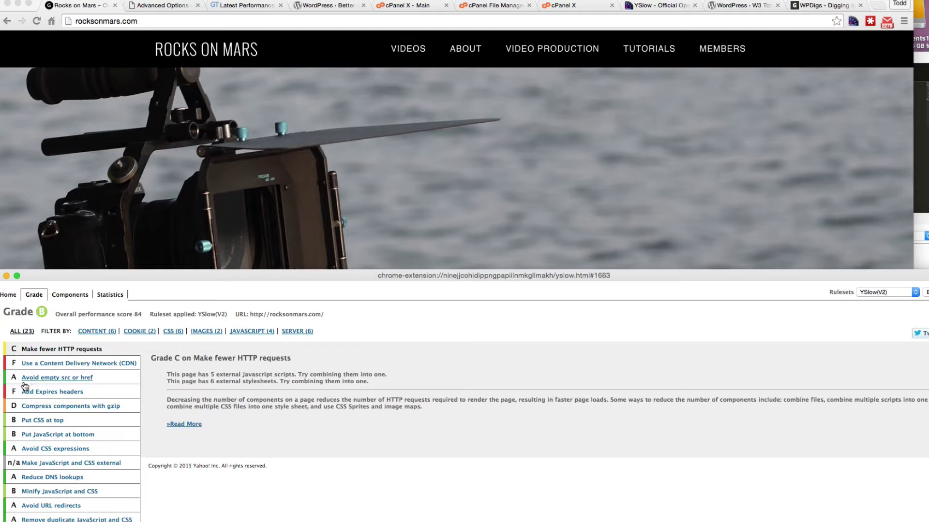
Read YSlow's Add Expires headers and Compress components with gzip findings
click(56, 394)
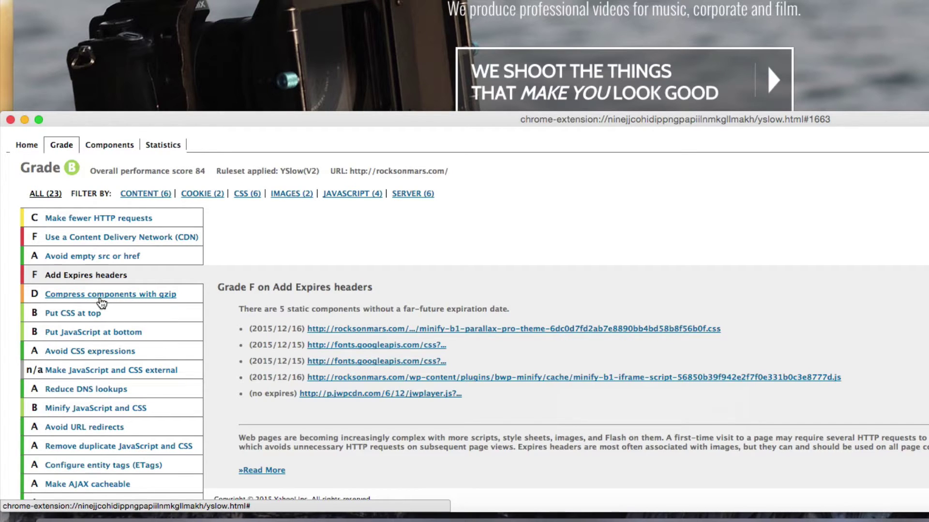
click(102, 296)
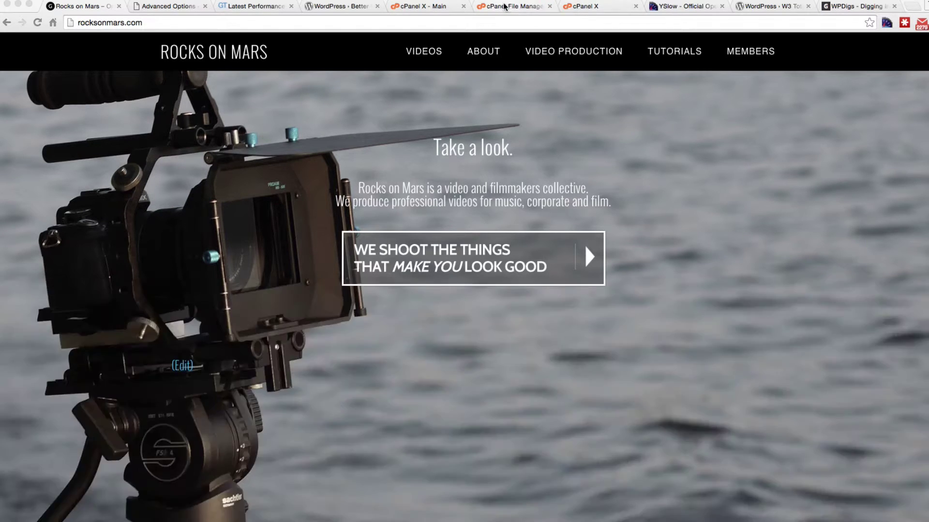
click(503, 7)
click(435, 7)
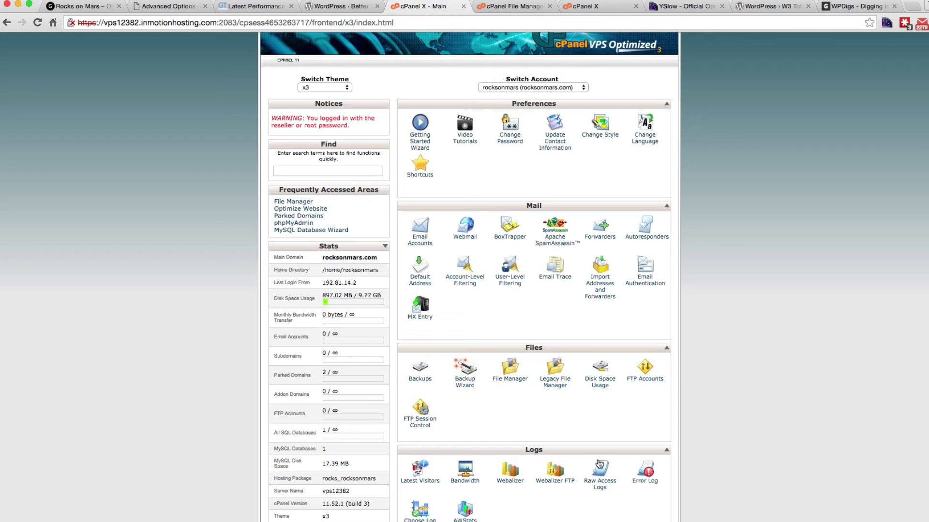
Check that cPanel's Optimize Website compression covers all content
scroll(533, 290, down, 5)
scroll(665, 477, down, 1)
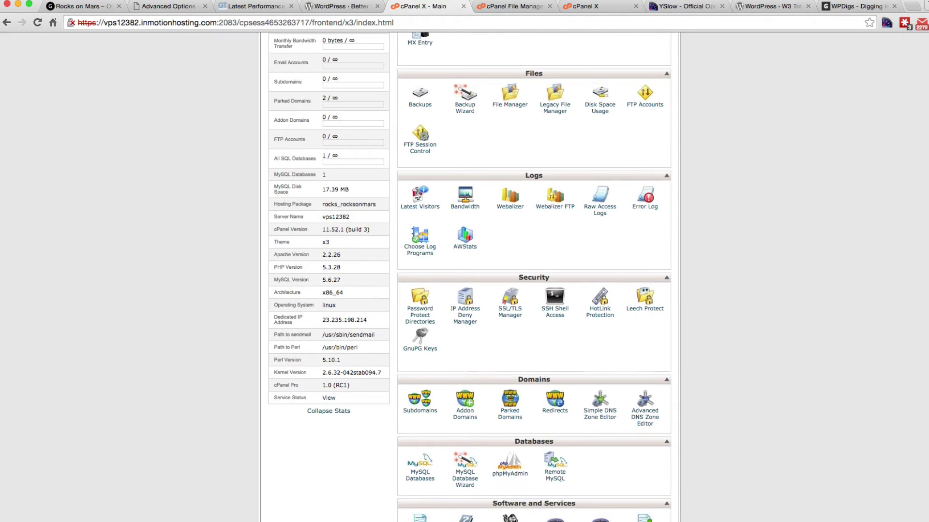
click(645, 517)
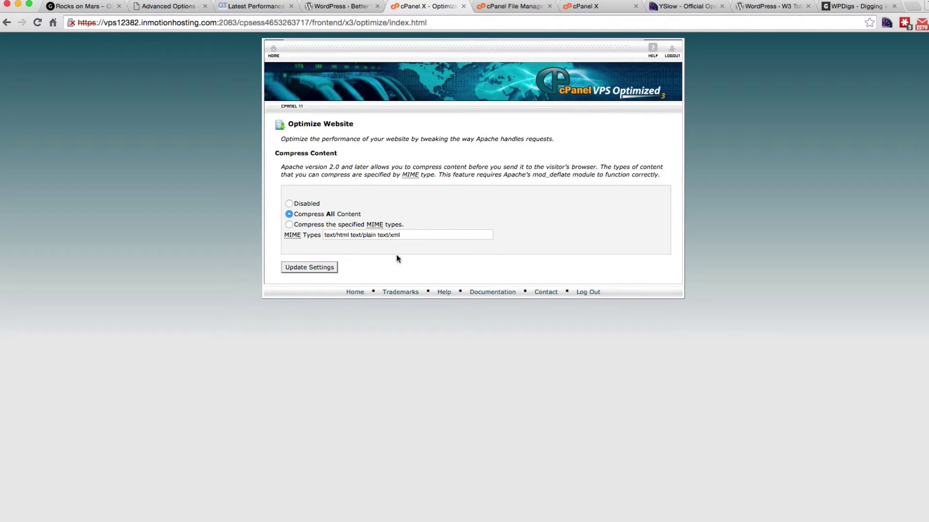
Select the .htaccess file inside public_html in File Manager
click(502, 6)
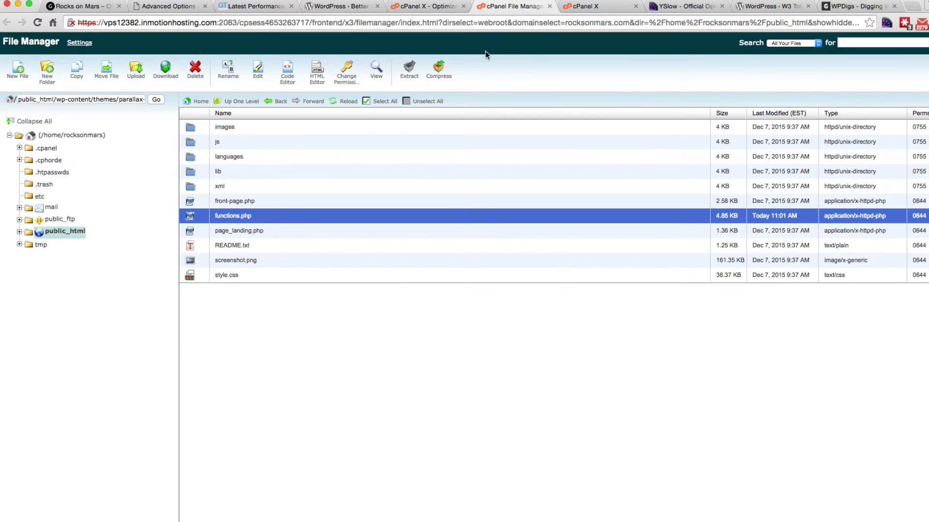
click(201, 102)
double_click(188, 233)
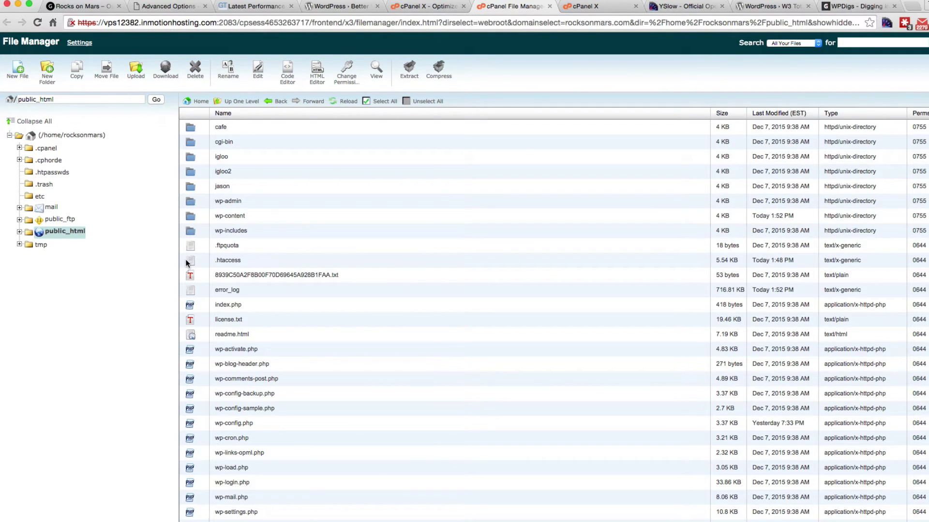
click(190, 261)
Open .htaccess in the code editor and copy the BWP Minify rules from Sublime Text
click(287, 77)
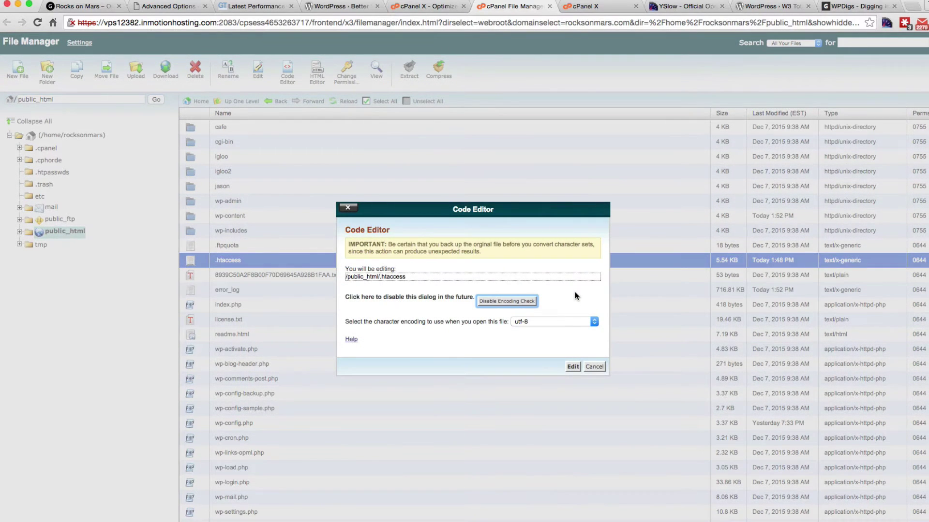
key(super+Tab)
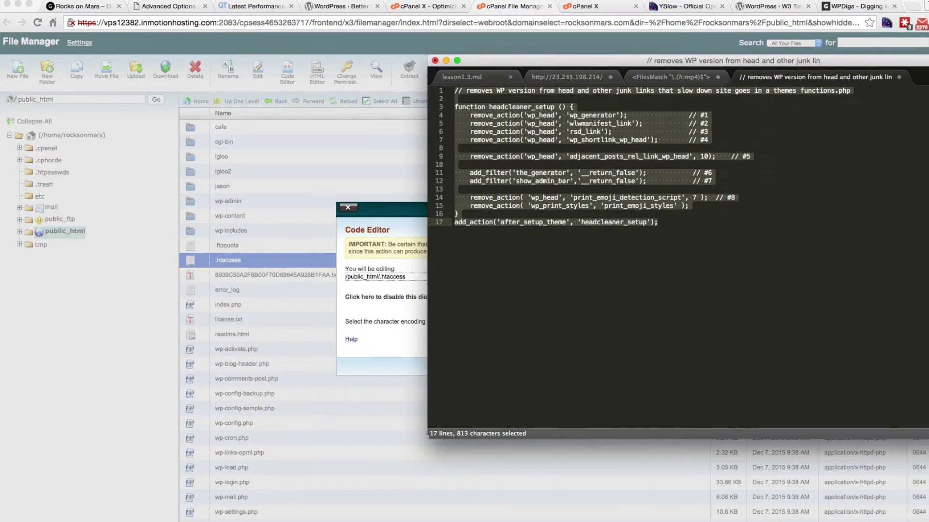
click(672, 78)
scroll(725, 344, down, 10)
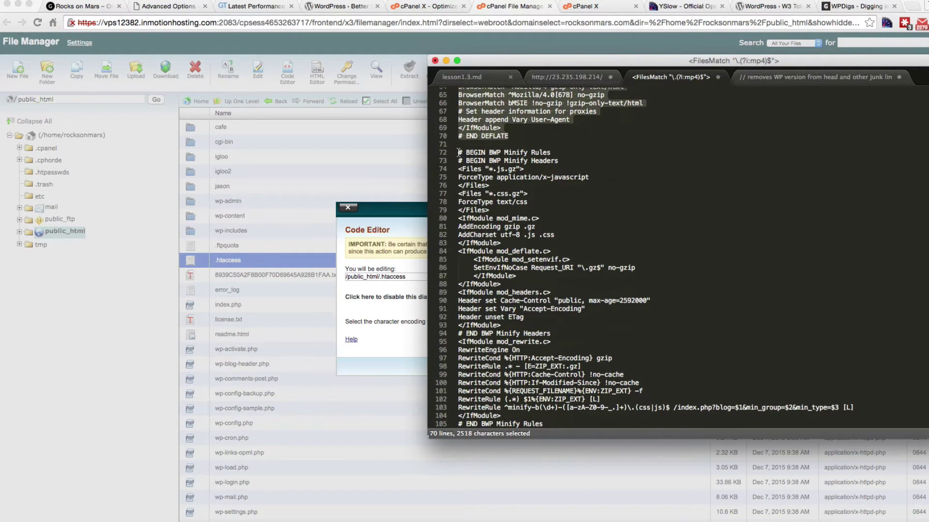
drag(458, 152, 569, 432)
key(super+c)
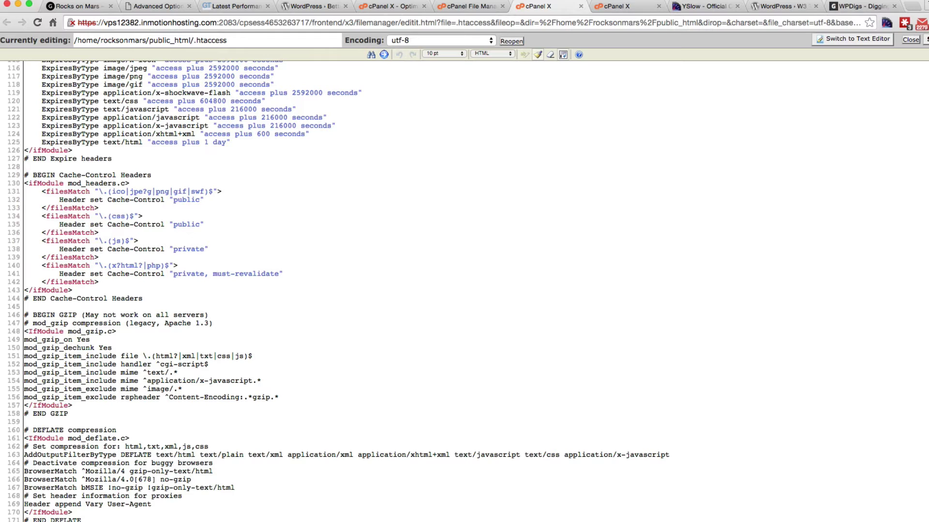
Paste the BWP Minify rules right after # END DEFLATE in .htaccess and review the file
click(98, 520)
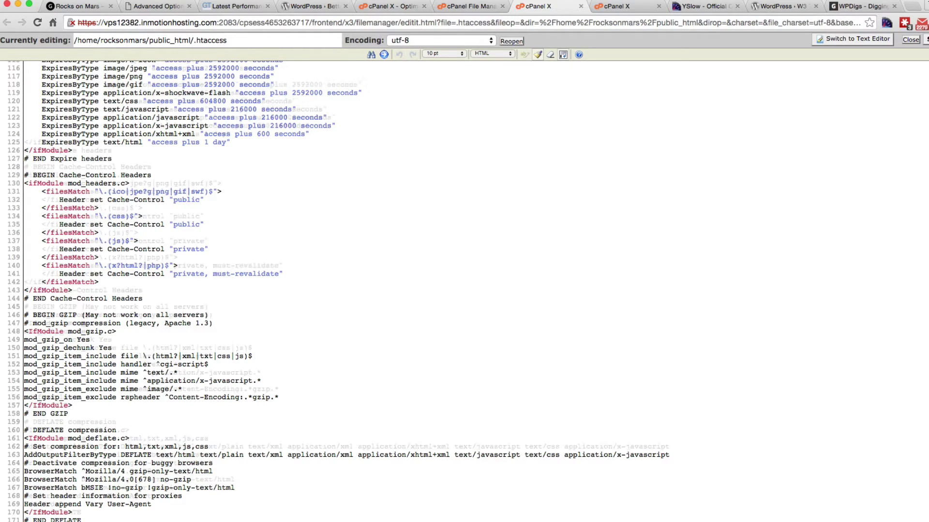
key(super+v)
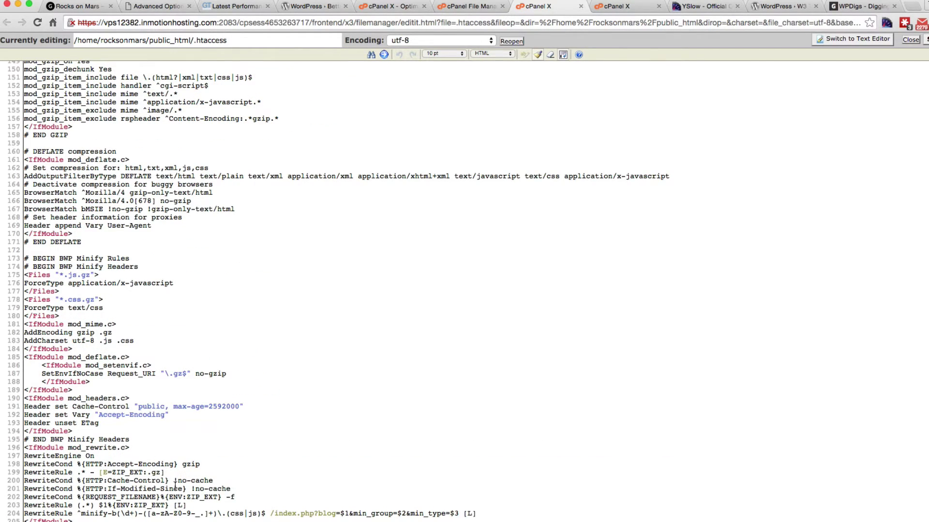
scroll(209, 454, up, 6)
scroll(169, 434, up, 10)
scroll(169, 434, down, 10)
scroll(169, 434, down, 6)
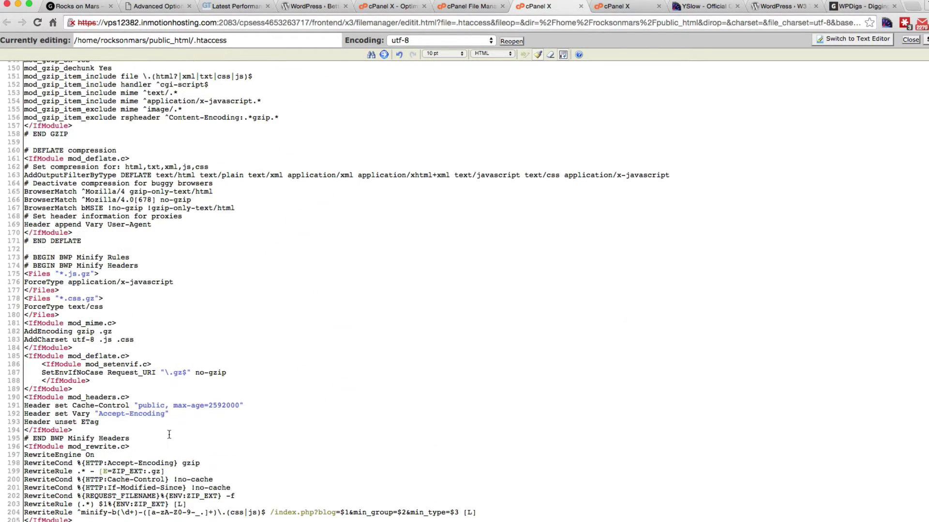
scroll(169, 433, up, 15)
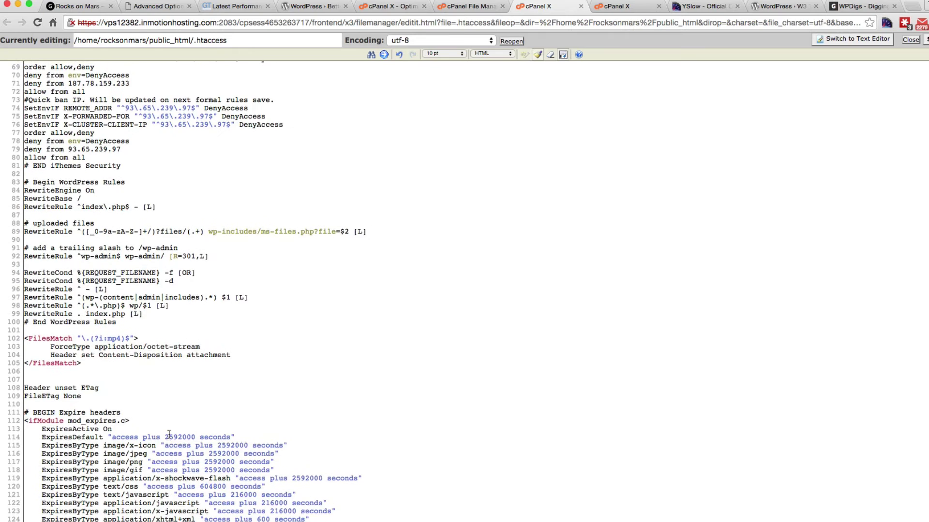
scroll(169, 434, down, 4)
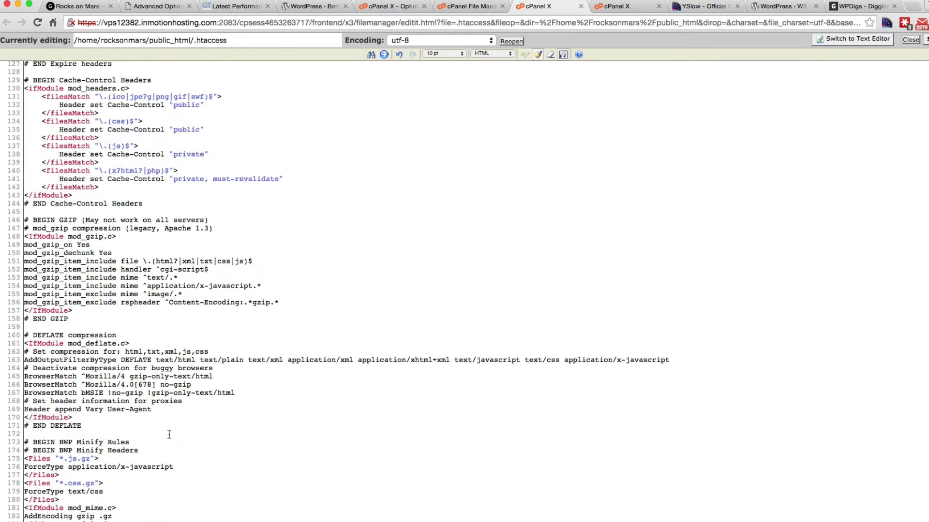
scroll(169, 434, down, 5)
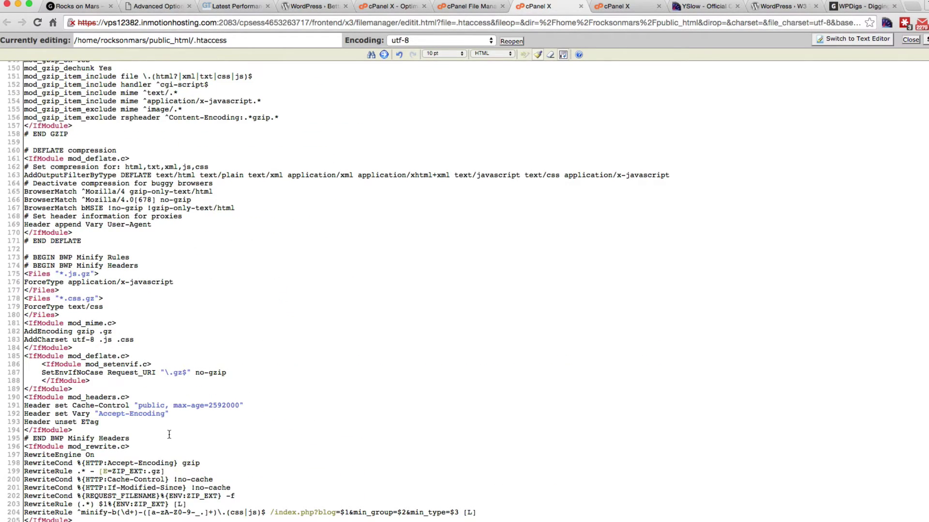
scroll(169, 434, up, 8)
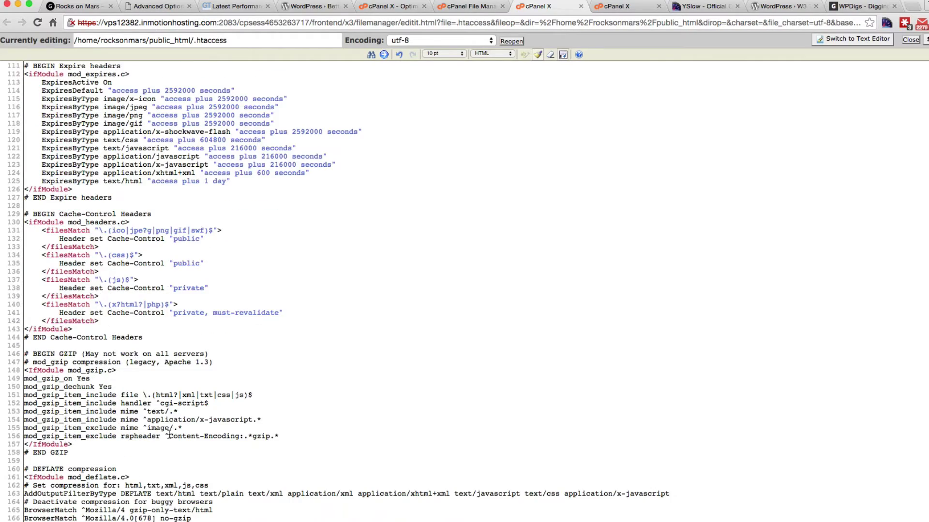
scroll(169, 434, up, 3)
scroll(169, 435, down, 11)
scroll(169, 434, up, 20)
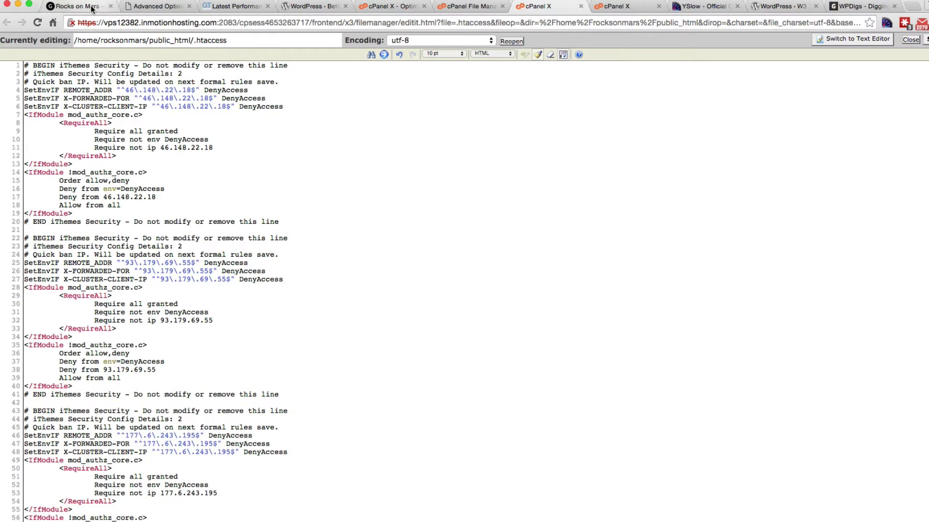
Save .htaccess, reload rocksonmars.com and rerun YSlow for grade B, score 85
click(924, 39)
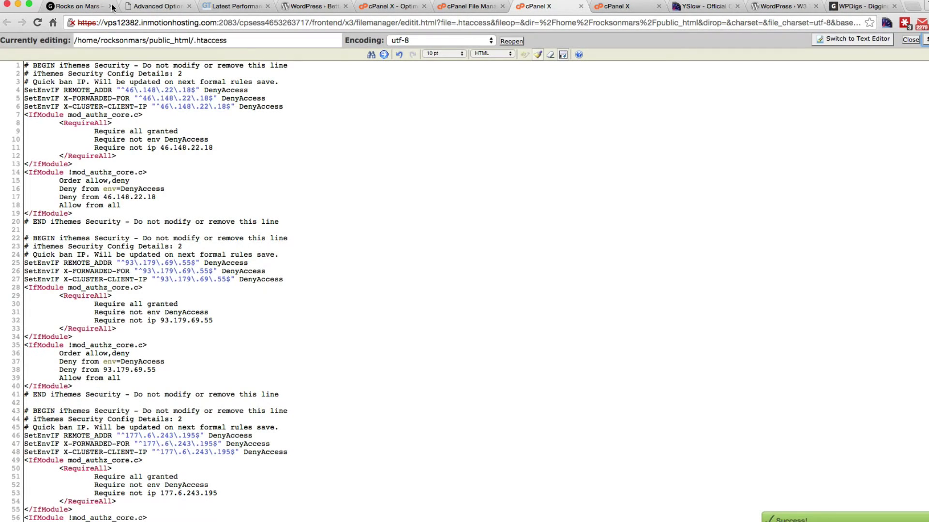
click(111, 7)
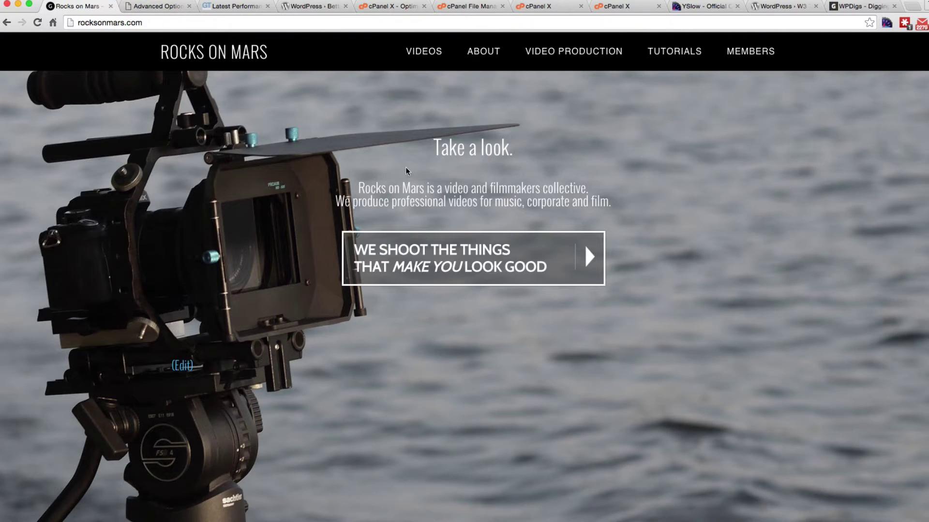
click(33, 23)
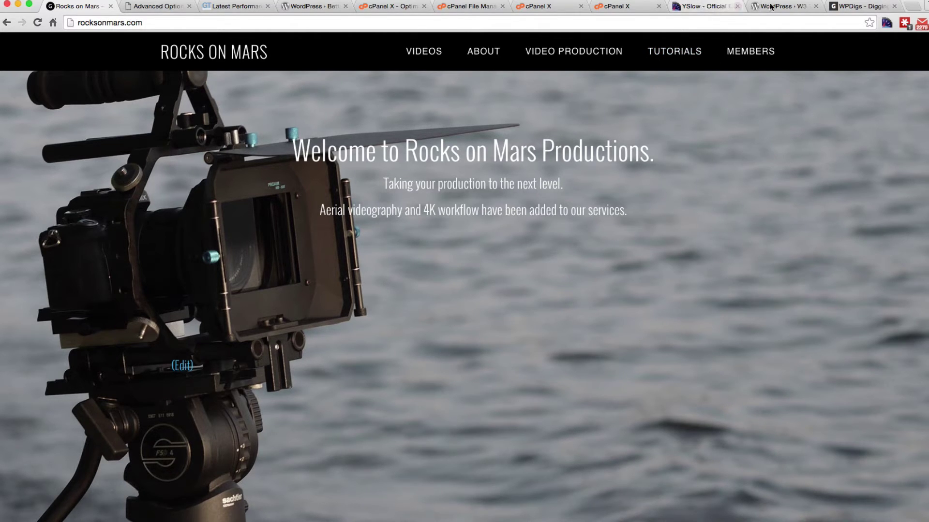
click(887, 23)
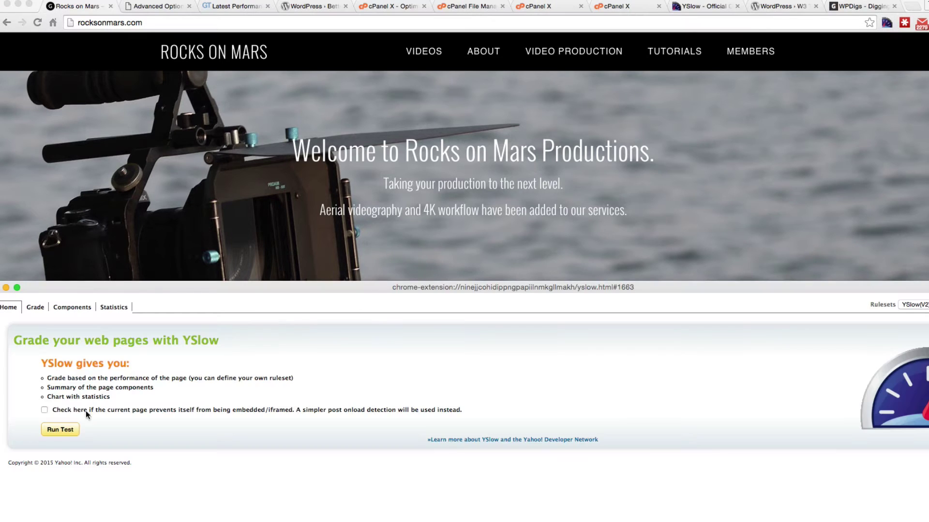
click(57, 430)
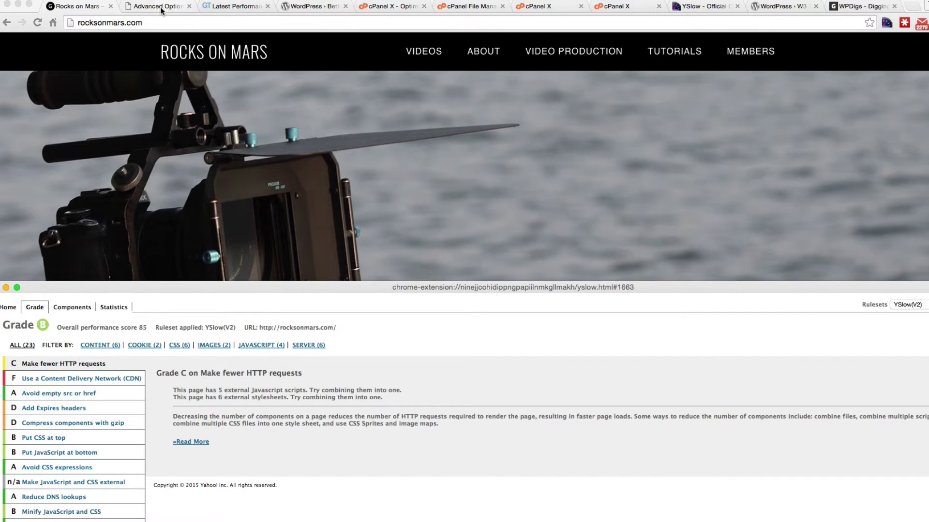
Clear Chrome's browsing data and cache from the beginning of time, then reload the Rocks on Mars homepage
click(133, 1)
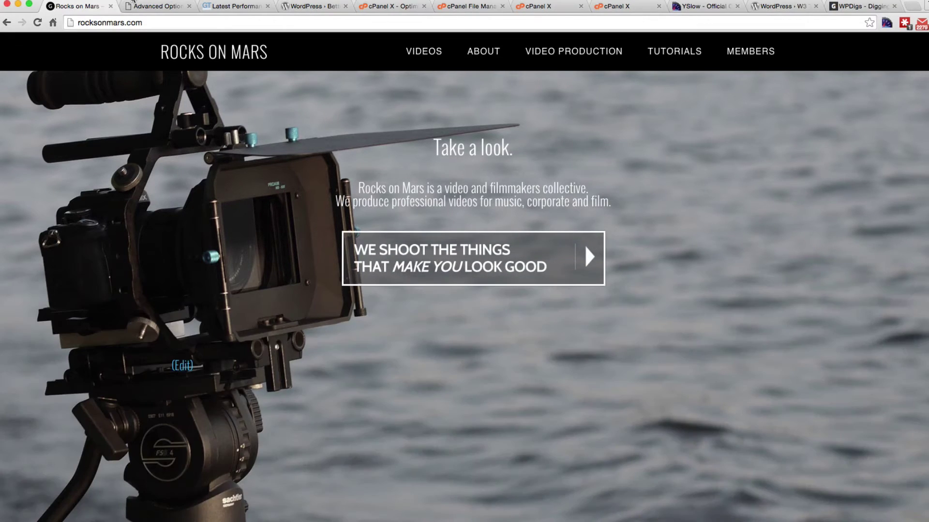
click(29, 0)
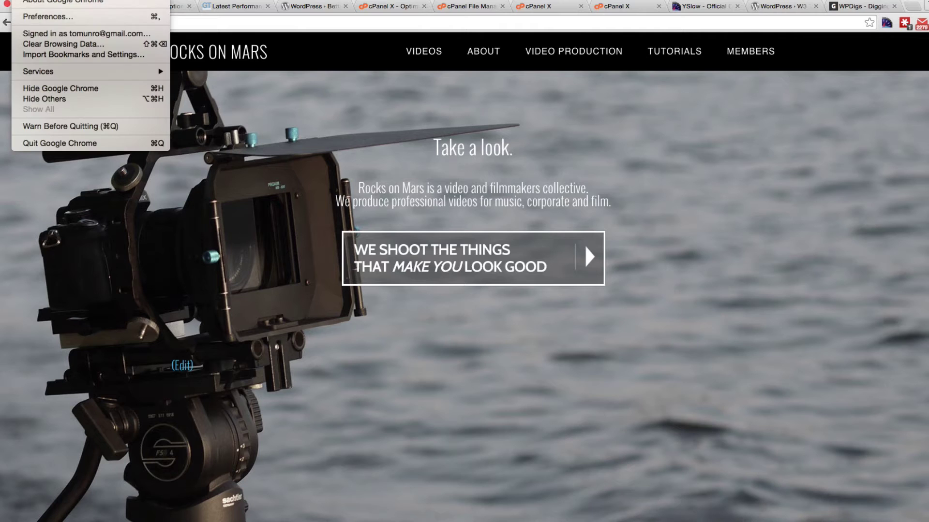
click(44, 44)
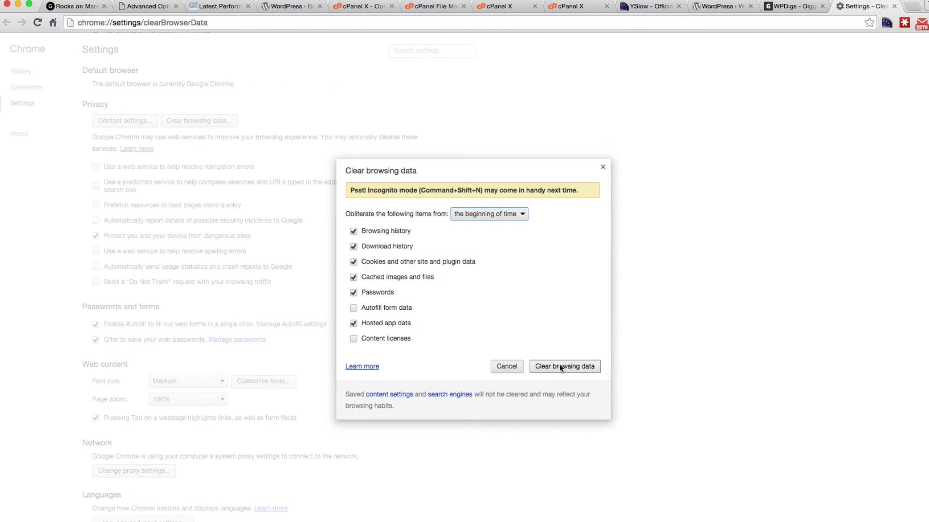
click(561, 366)
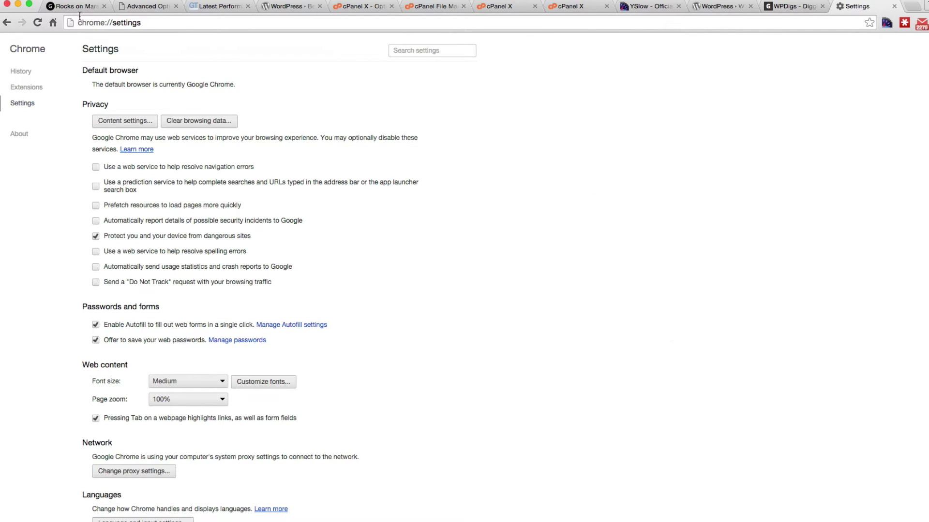
key(super+1)
key(super+r)
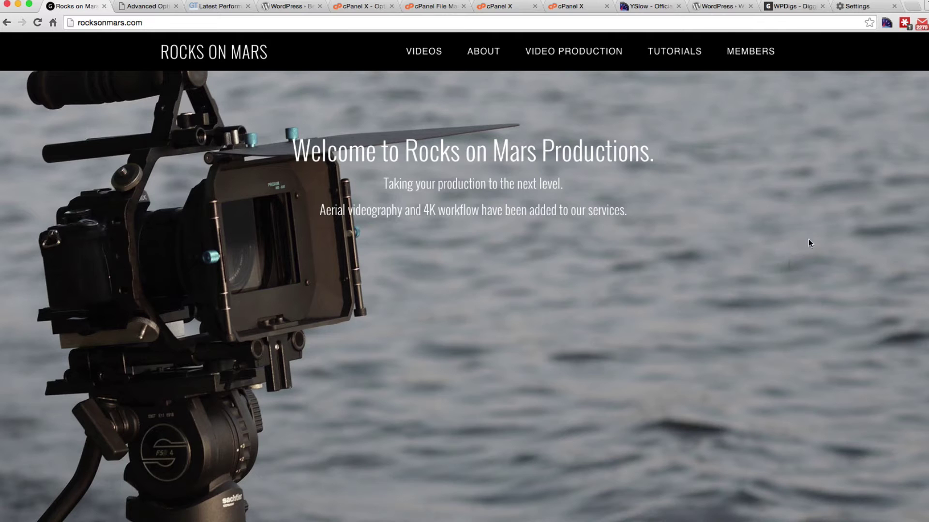
Rerun YSlow with a clean cache for grade B, score 88, and read the Add Expires headers D details
click(887, 22)
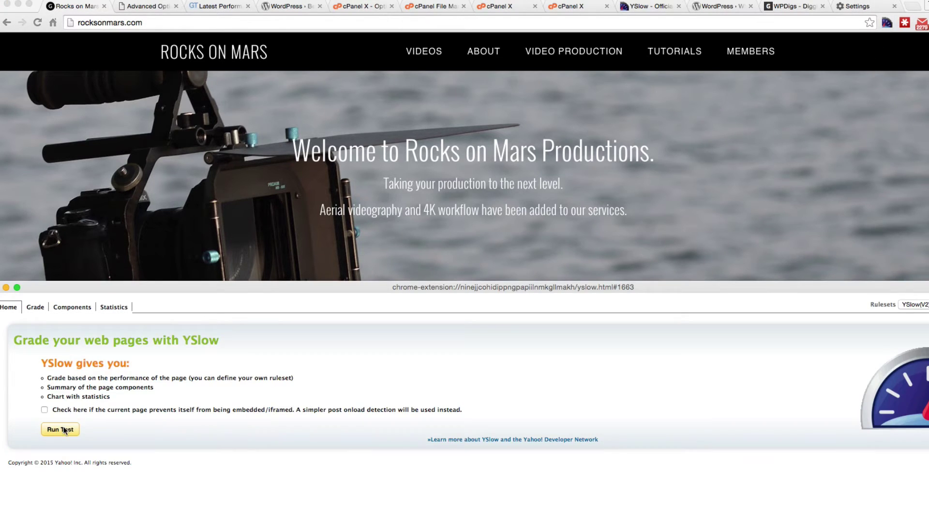
click(64, 430)
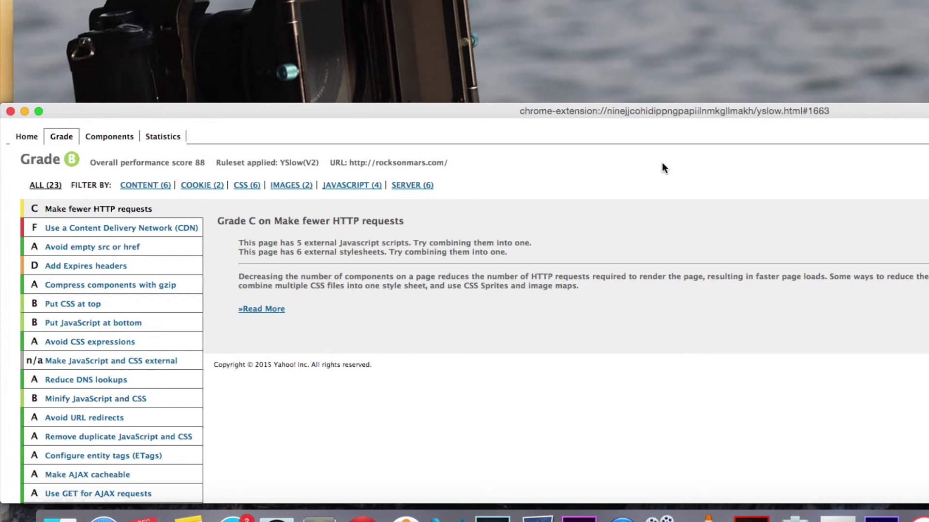
click(86, 266)
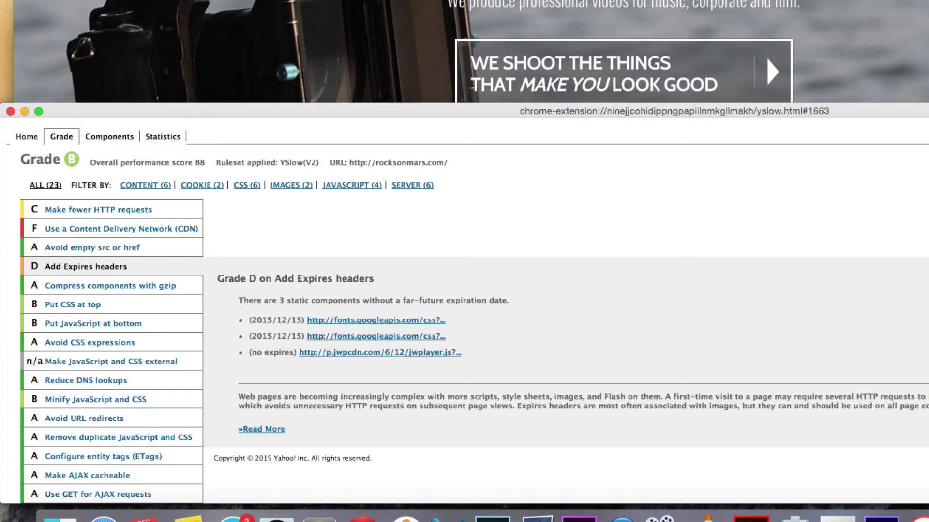
key(super+Tab)
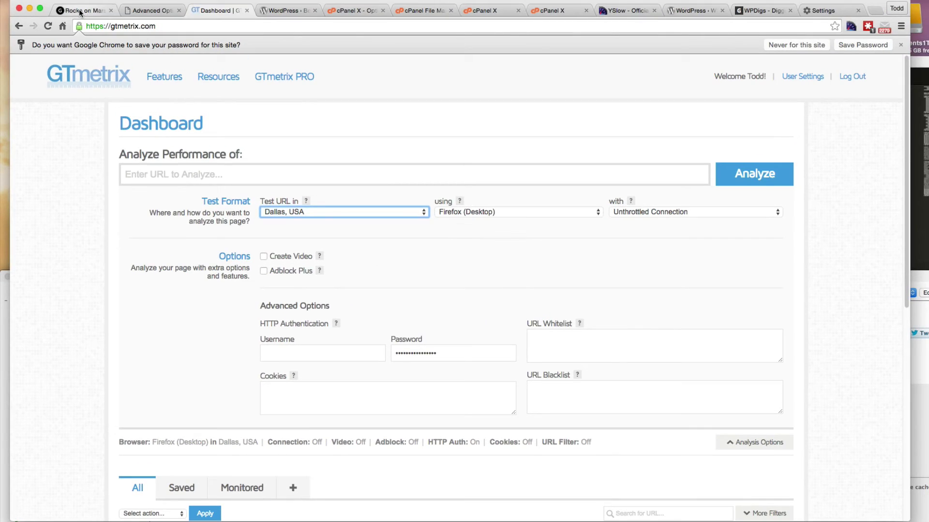
click(80, 11)
click(77, 25)
key(super+c)
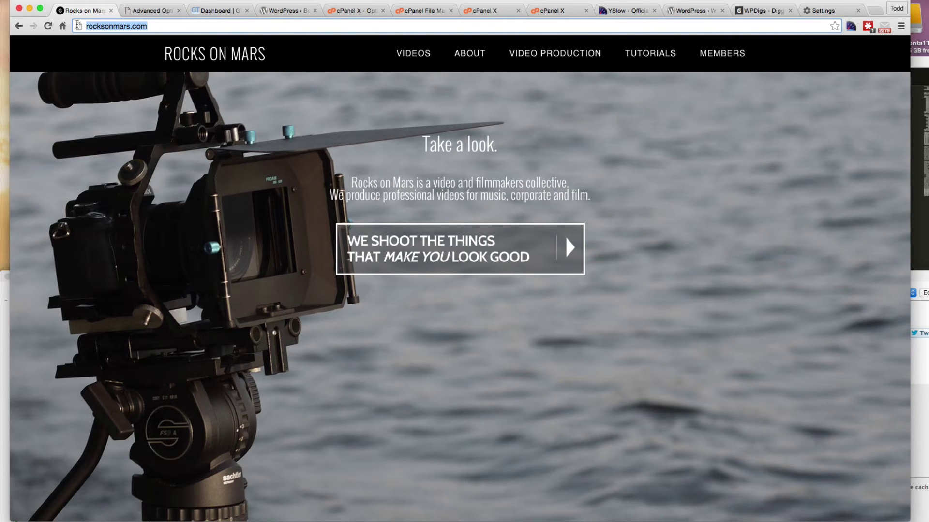
click(205, 10)
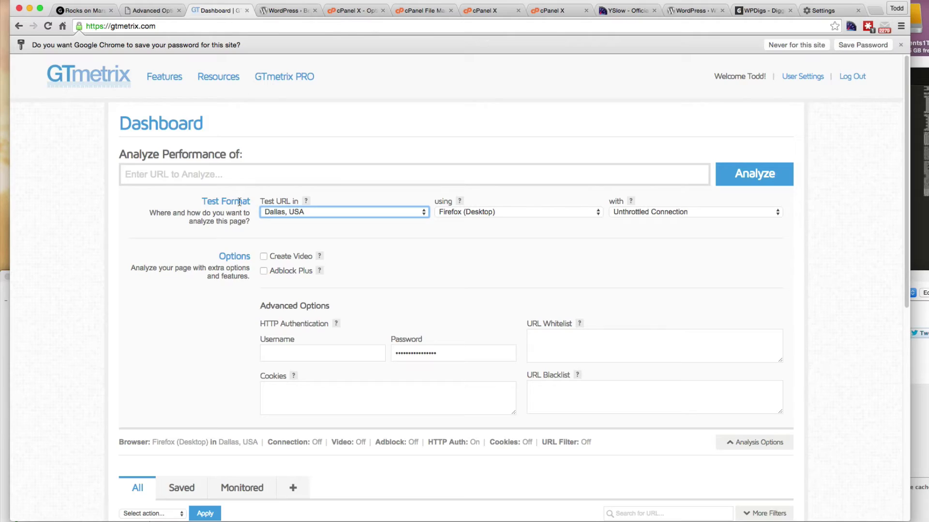
click(150, 174)
key(super+v)
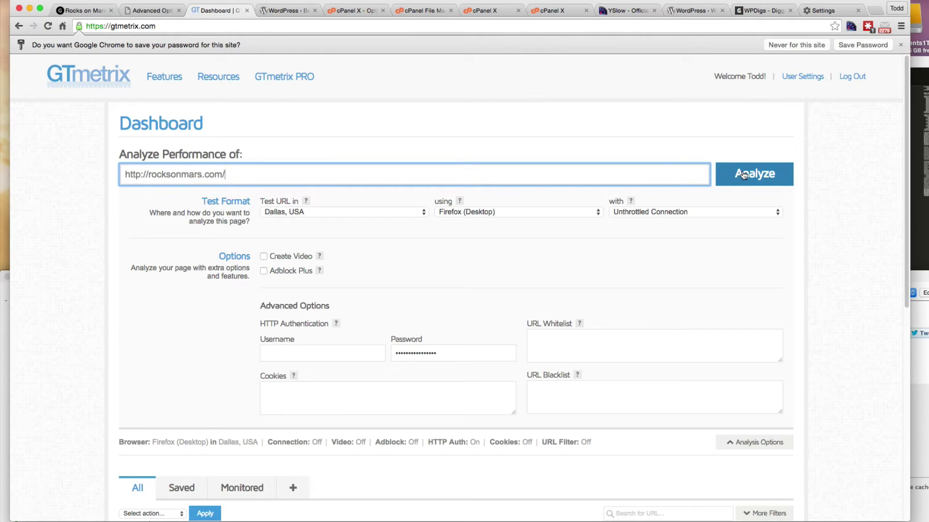
scroll(771, 390, down, 5)
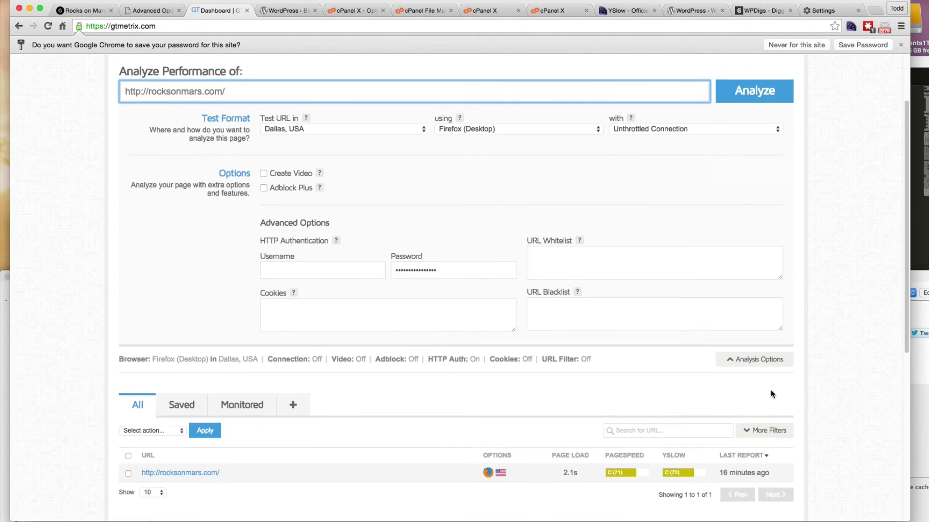
scroll(771, 390, down, 1)
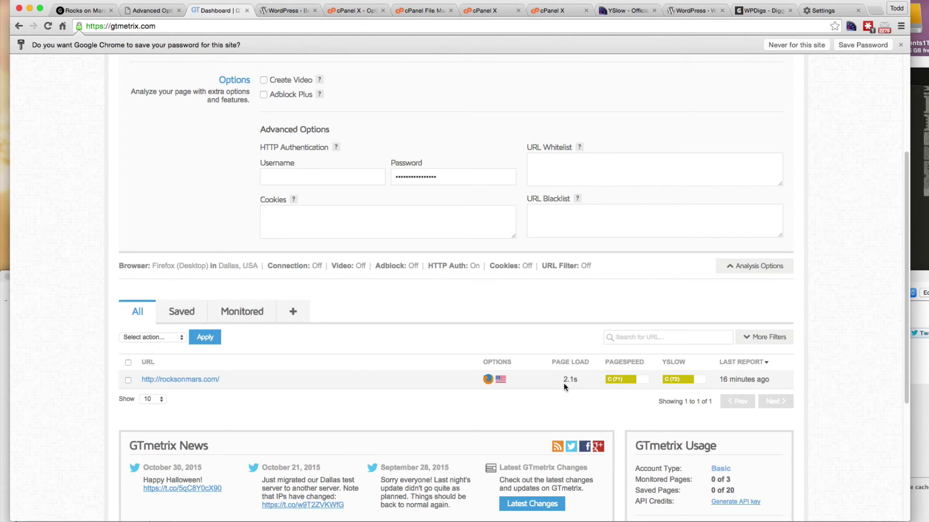
scroll(564, 383, up, 6)
Run the GTmetrix analysis, getting PageSpeed A (93%) and YSlow B (85%)
click(753, 174)
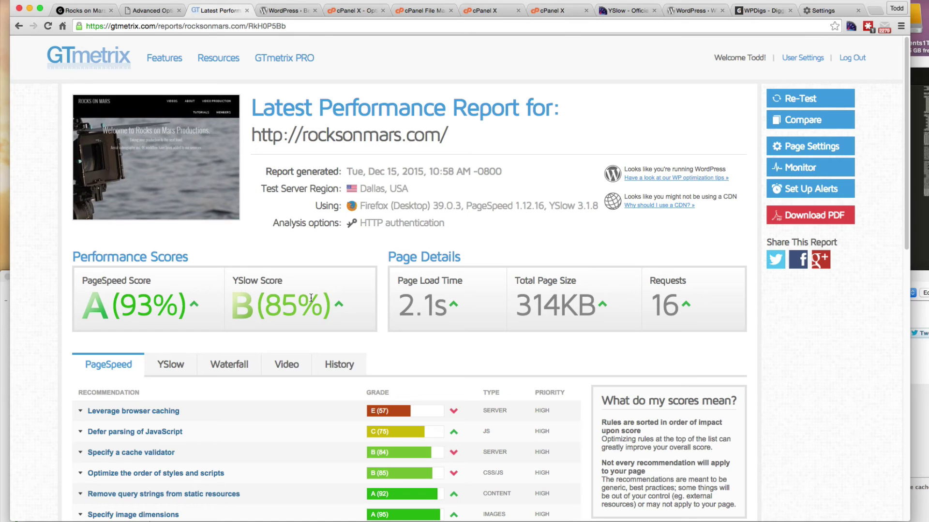
click(90, 11)
click(469, 57)
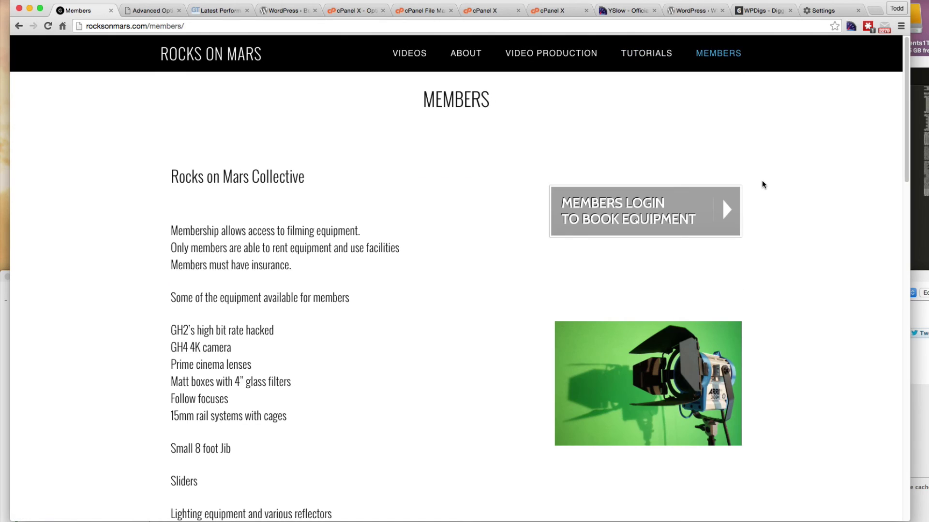
Visit the Rocks on Mars About page, then the Members page, checking load speed
click(466, 54)
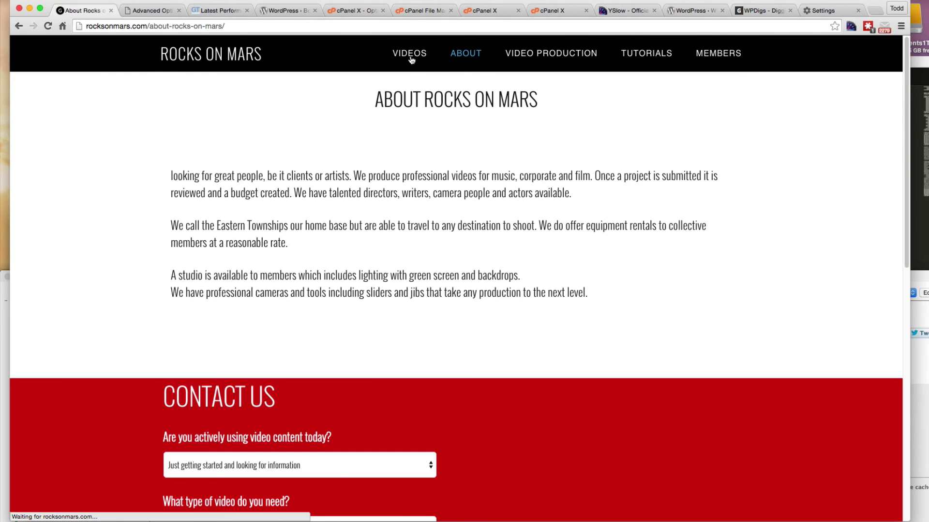
click(706, 55)
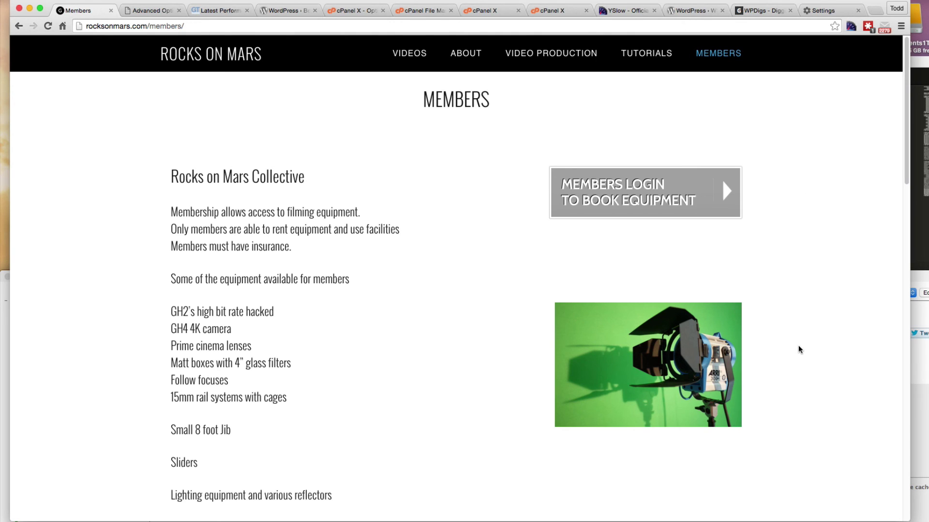
Return to wpdigs.com and bring its "Better WordPress Minify is still the best" post into view
click(753, 11)
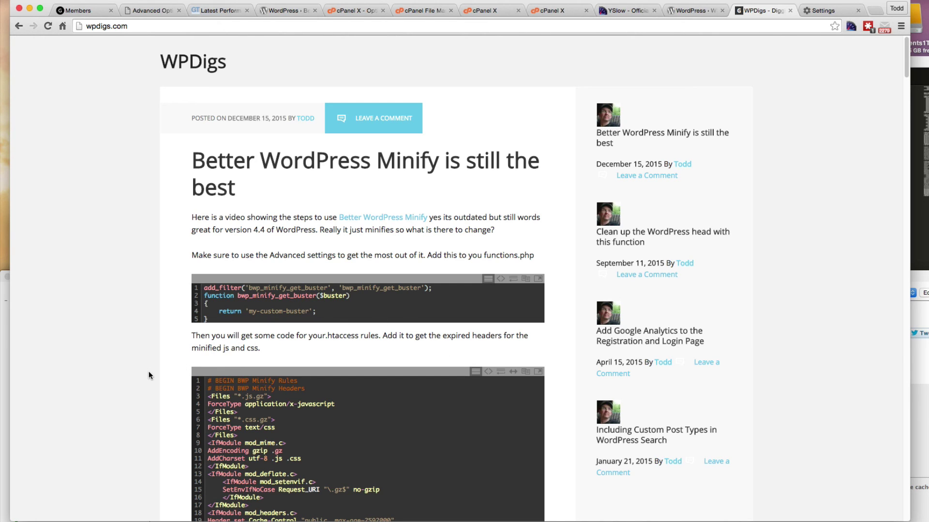
scroll(149, 373, down, 5)
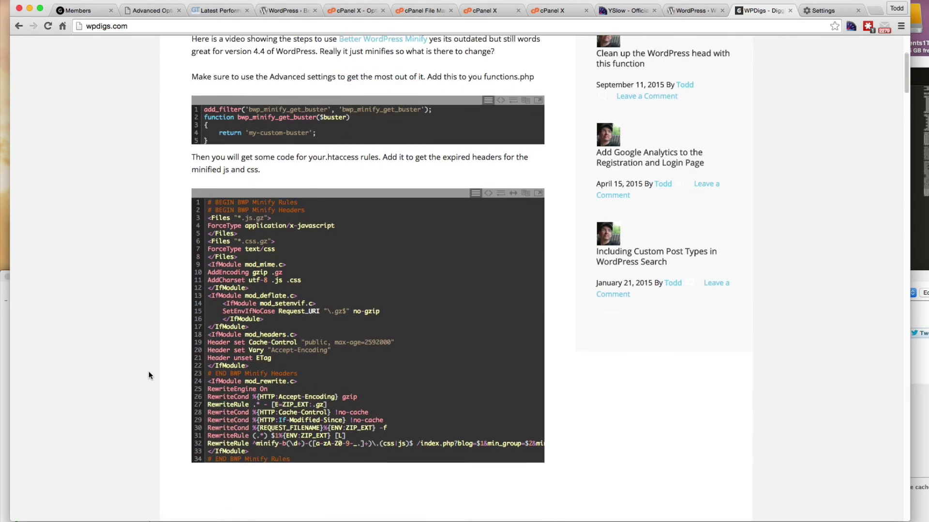
scroll(149, 373, down, 10)
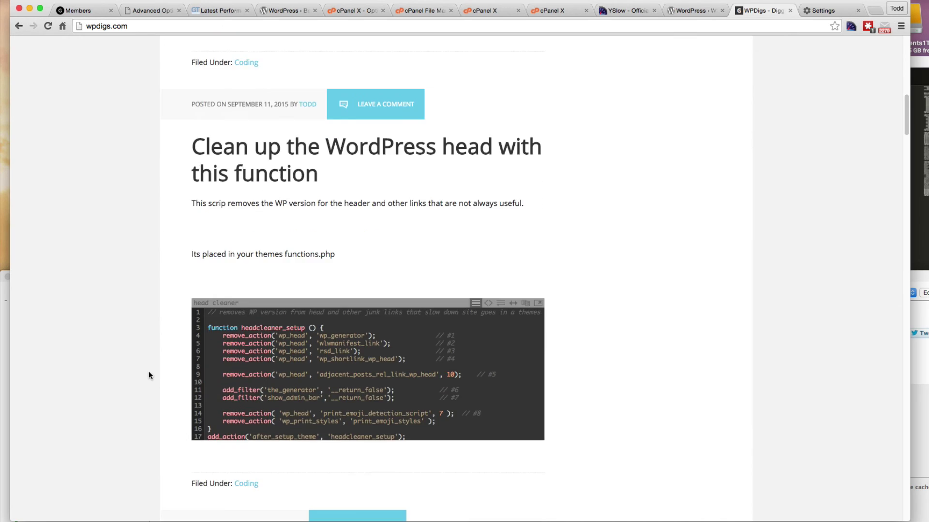
scroll(149, 376, down, 3)
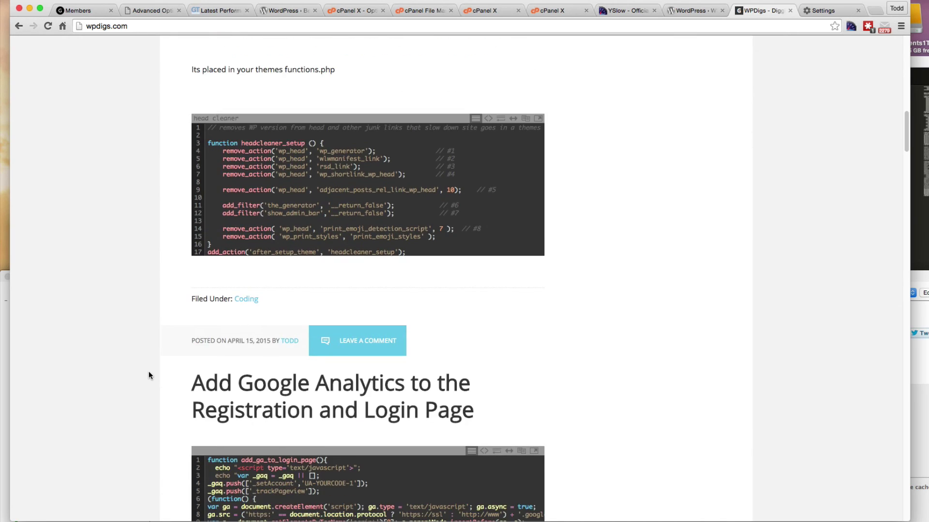
scroll(149, 375, up, 20)
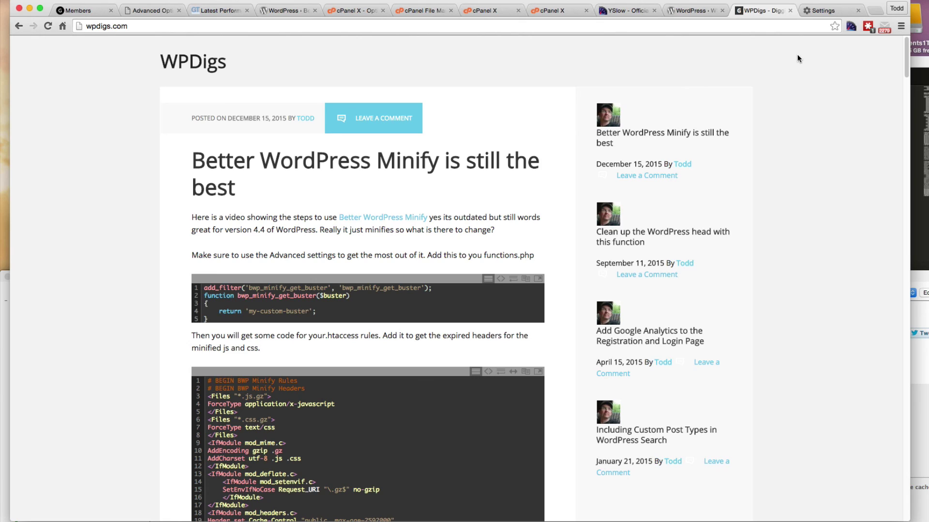